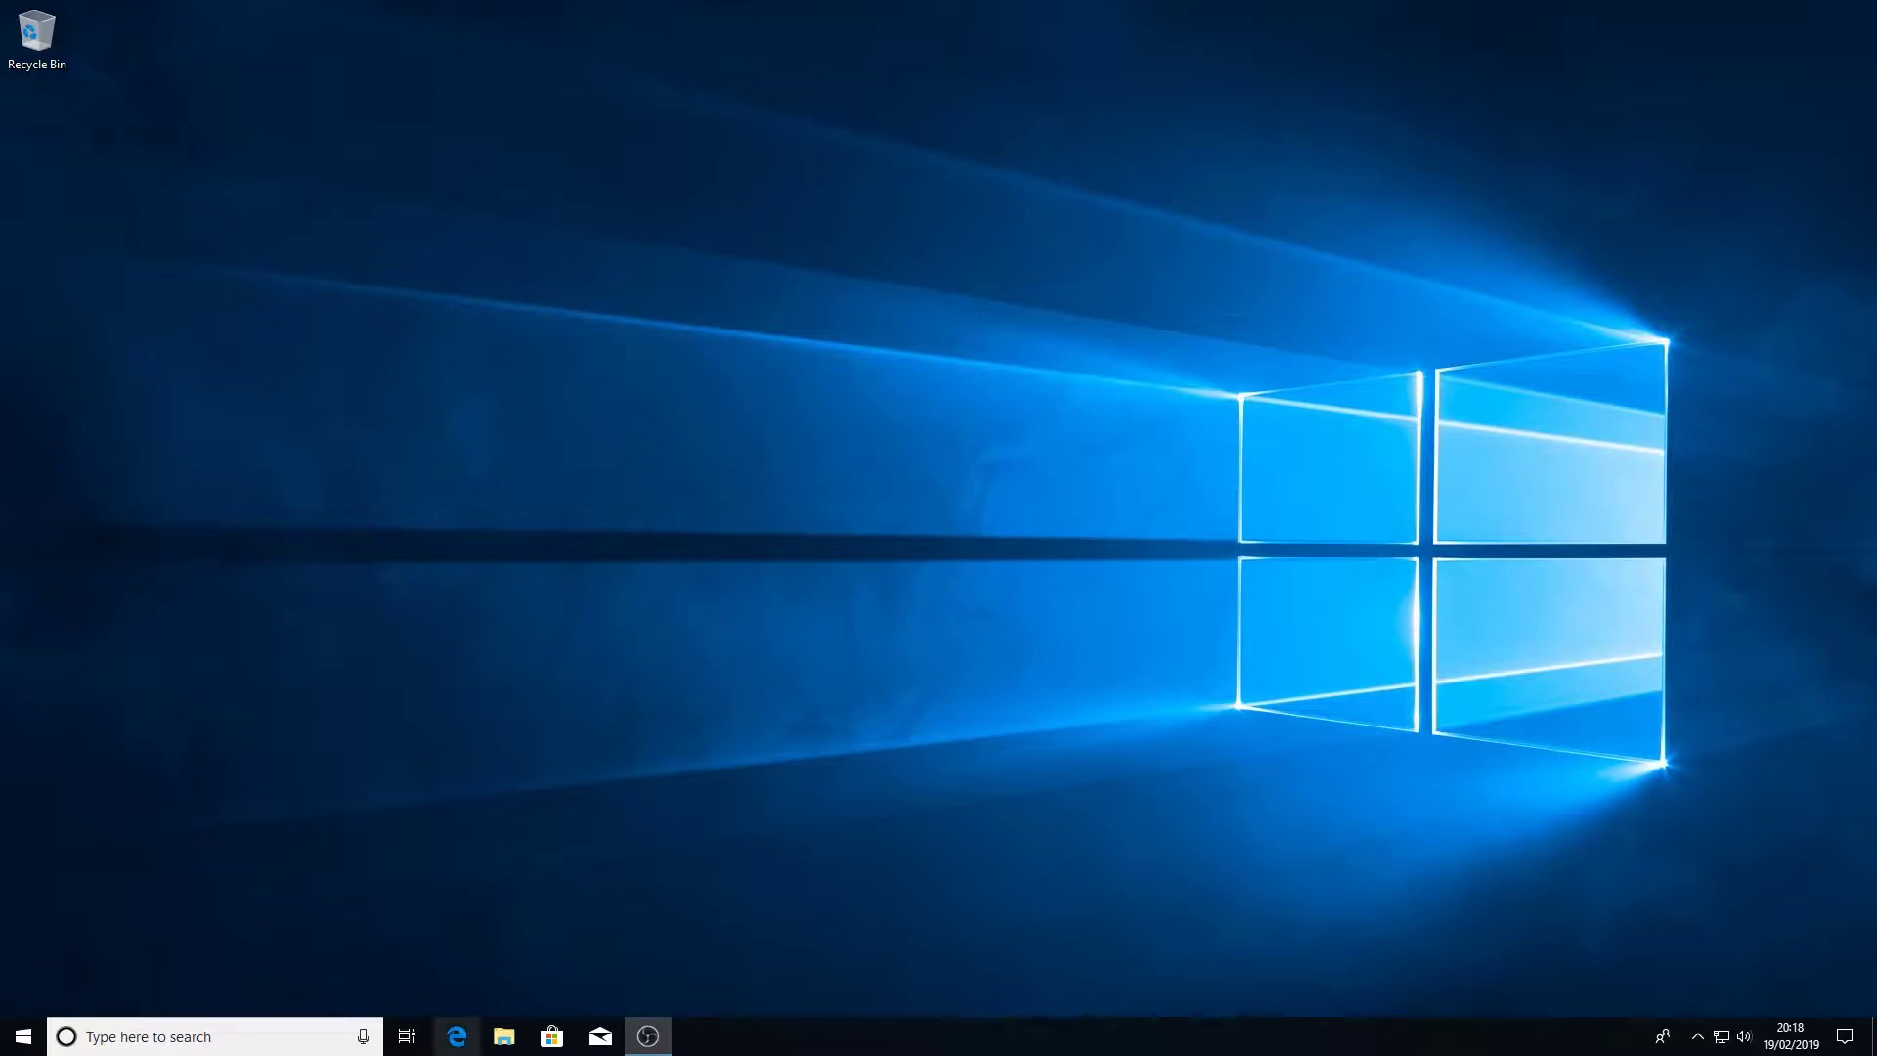
Step: Open handbrake.fr in the Edge browser, download HandBrake 1.2.1 for Windows and run the installer
click(455, 1038)
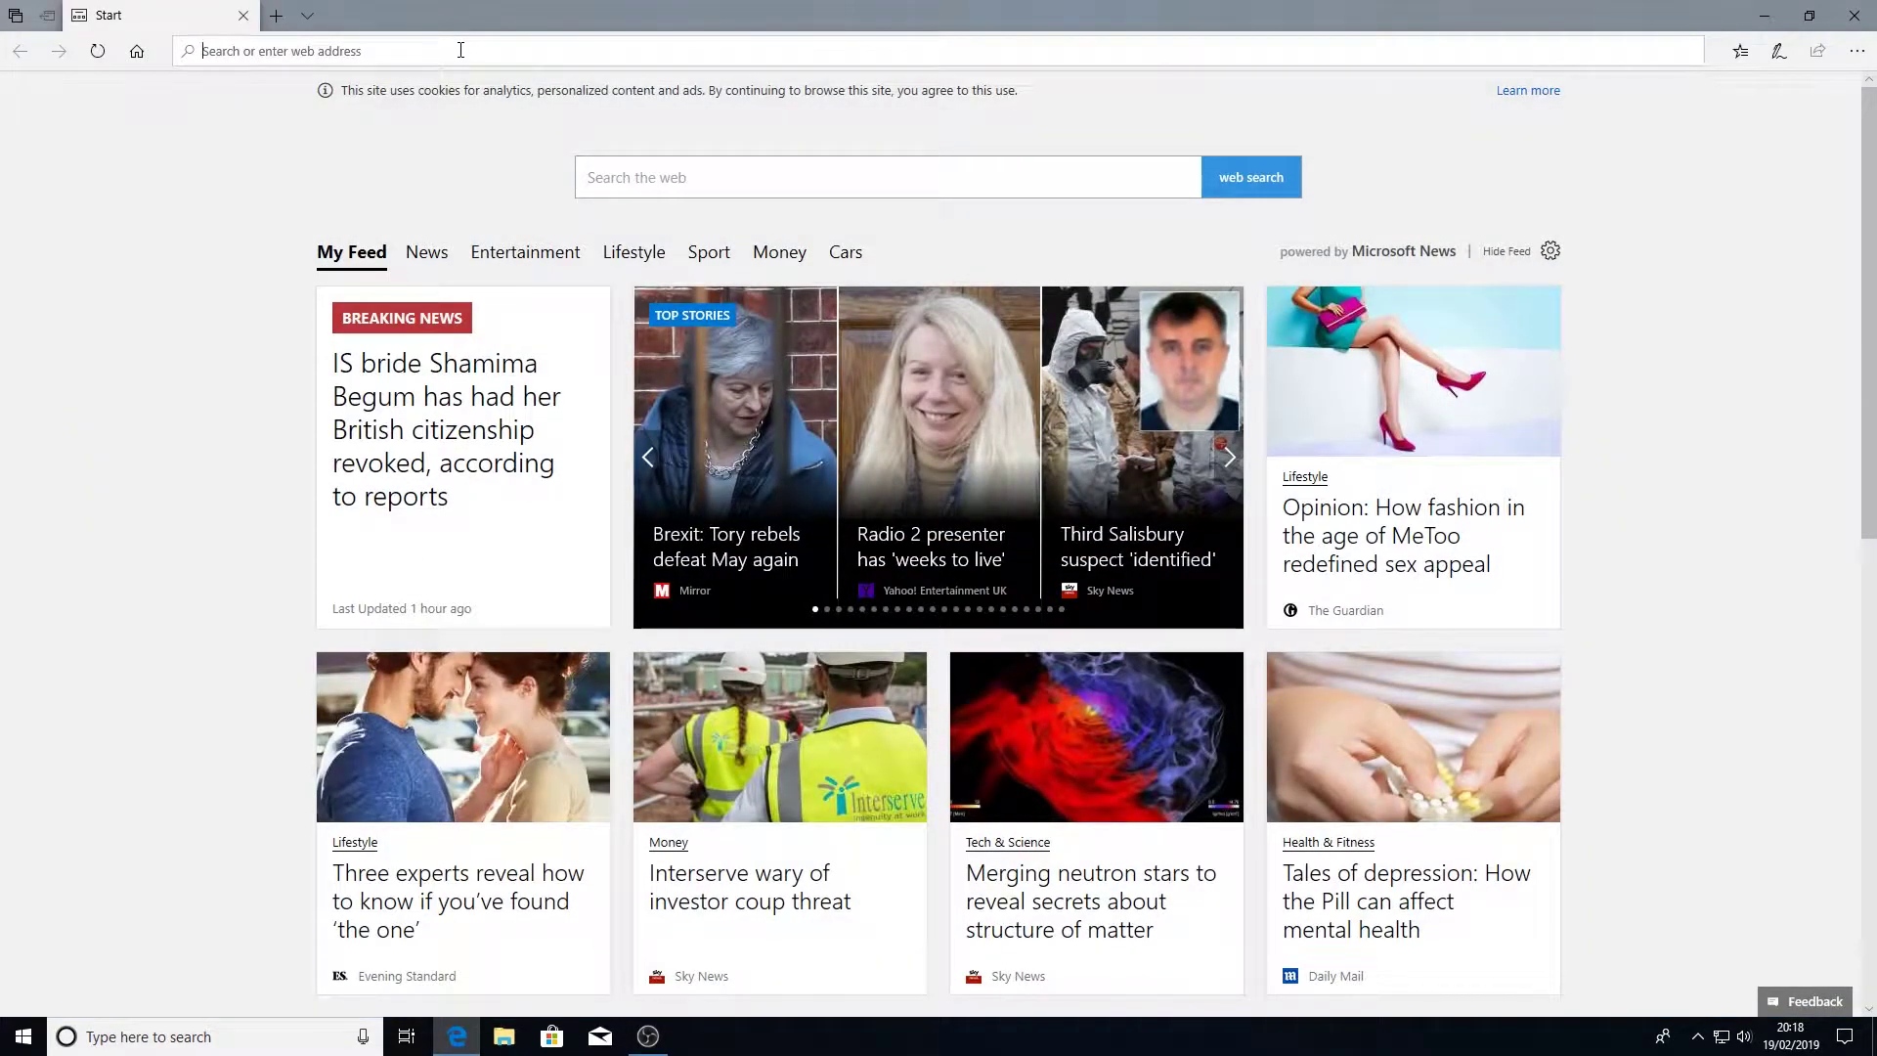
text(handbrake.fr/)
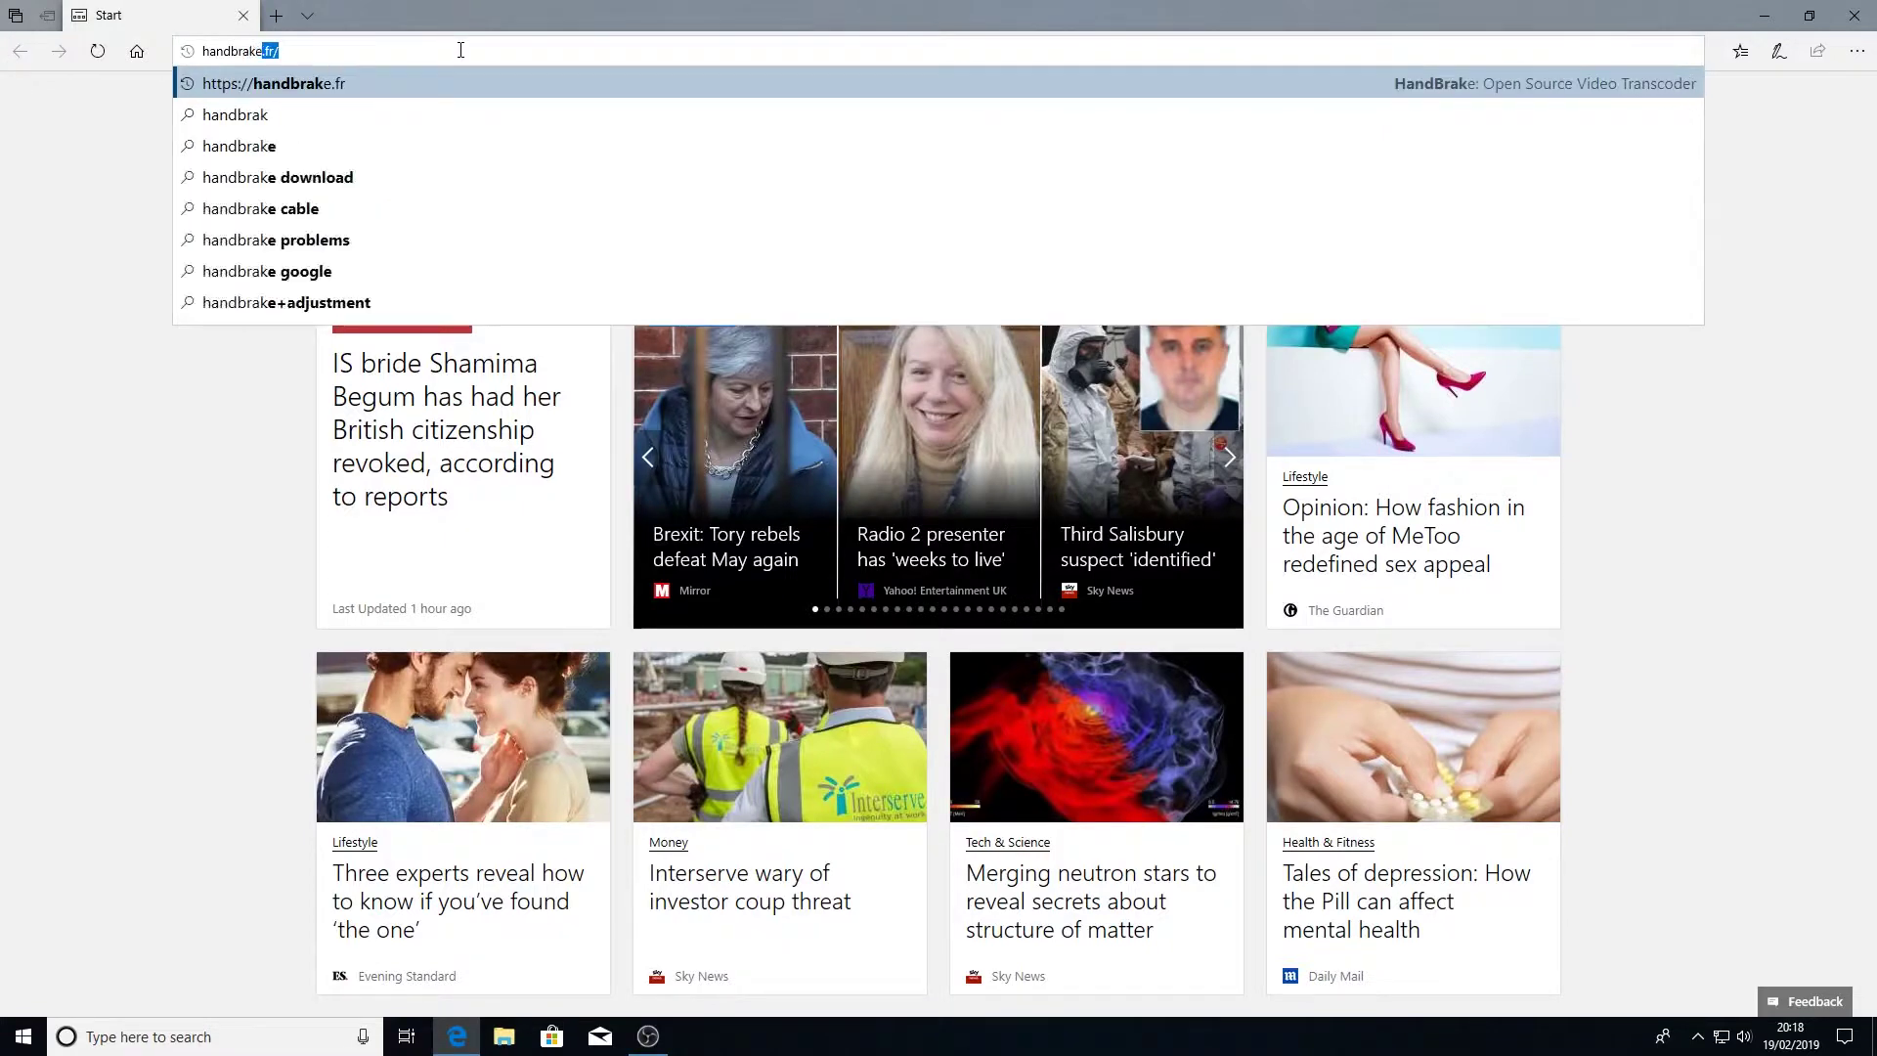
key(Return)
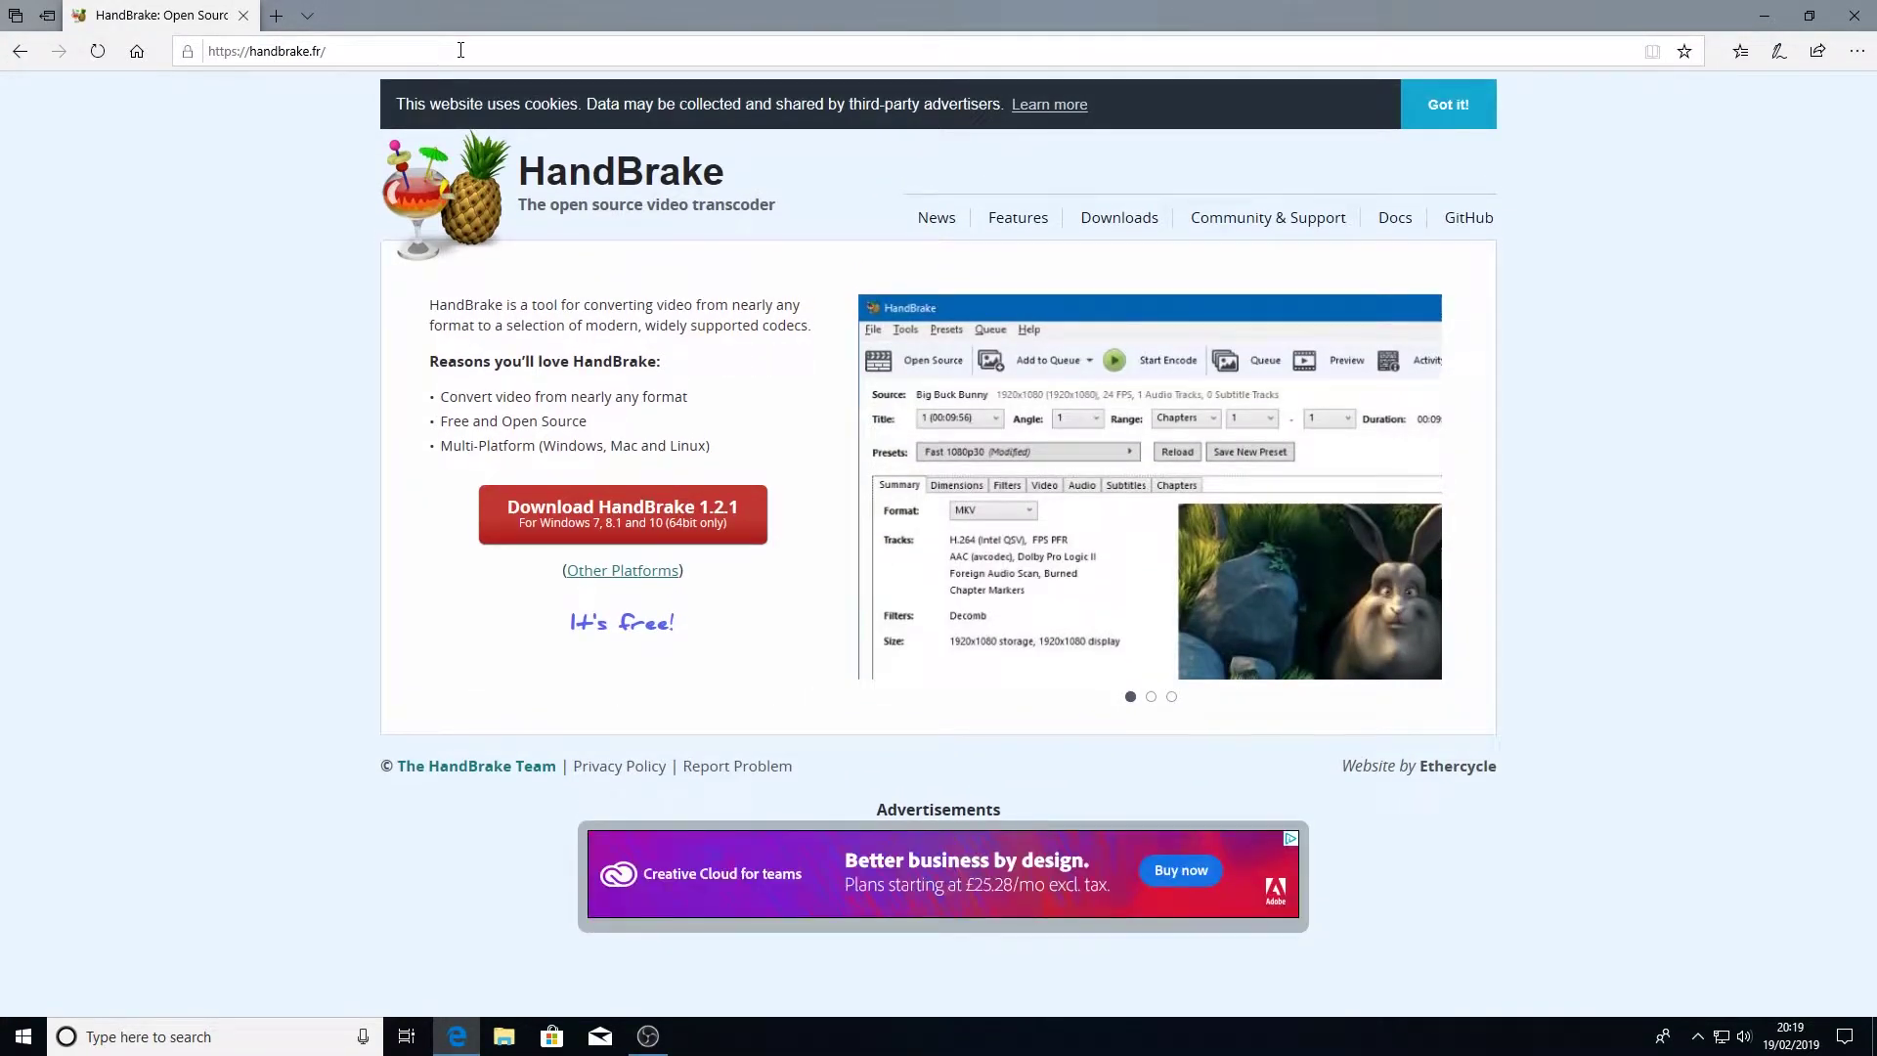
click(653, 521)
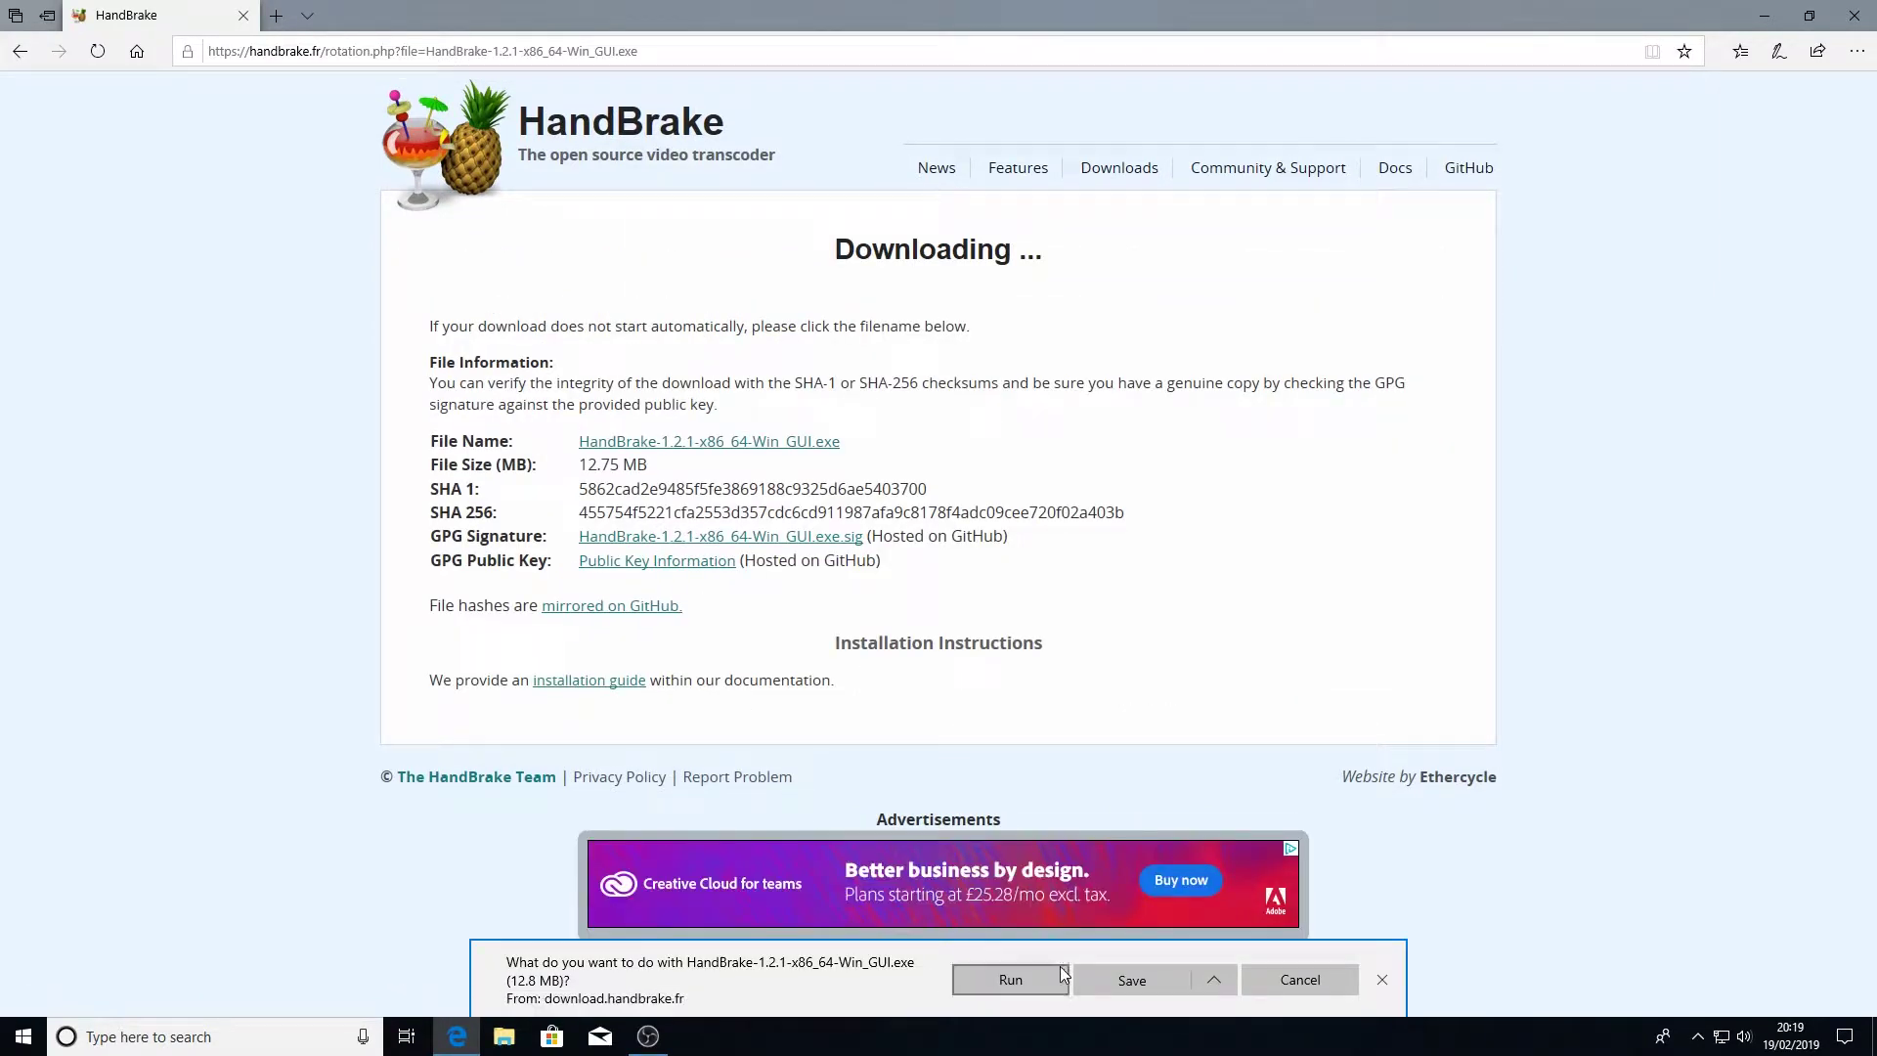
click(1058, 977)
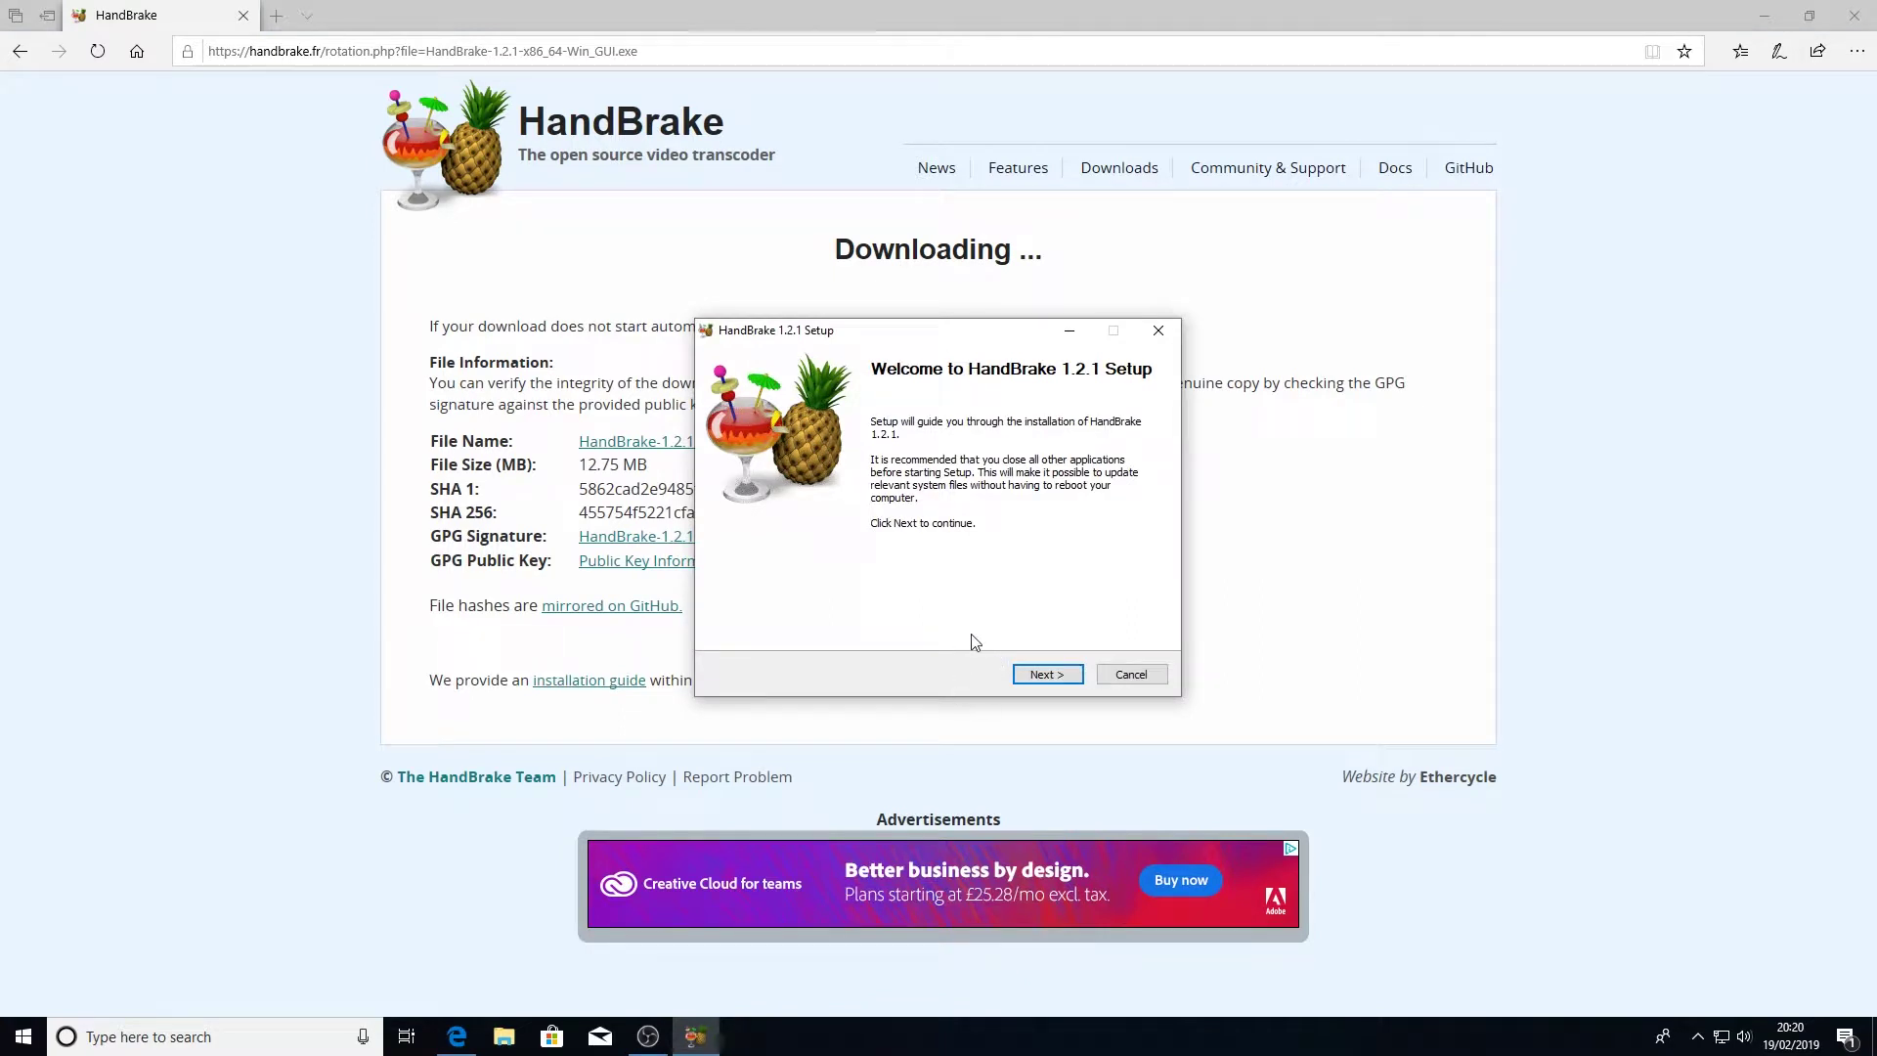
Step: Install HandBrake 1.2.1 in the default destination folder, then finish the setup and close the browser
click(1064, 677)
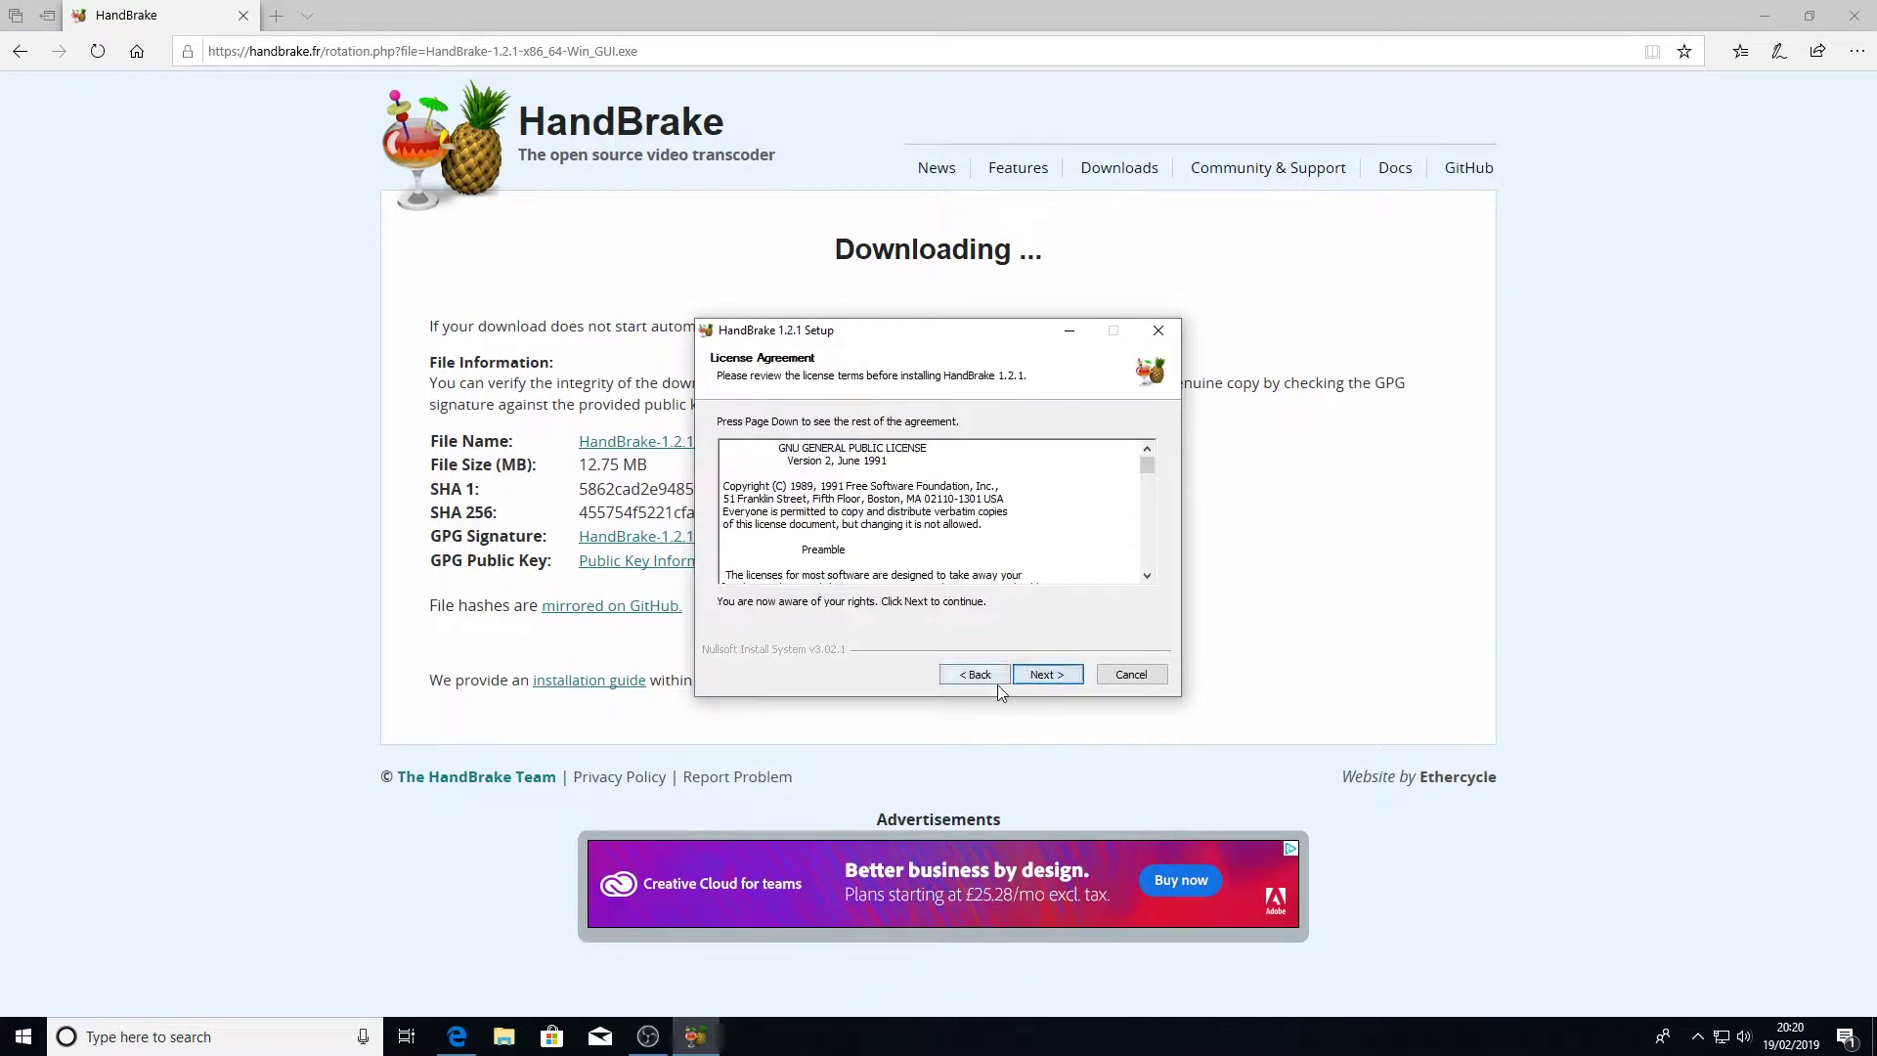
click(1065, 676)
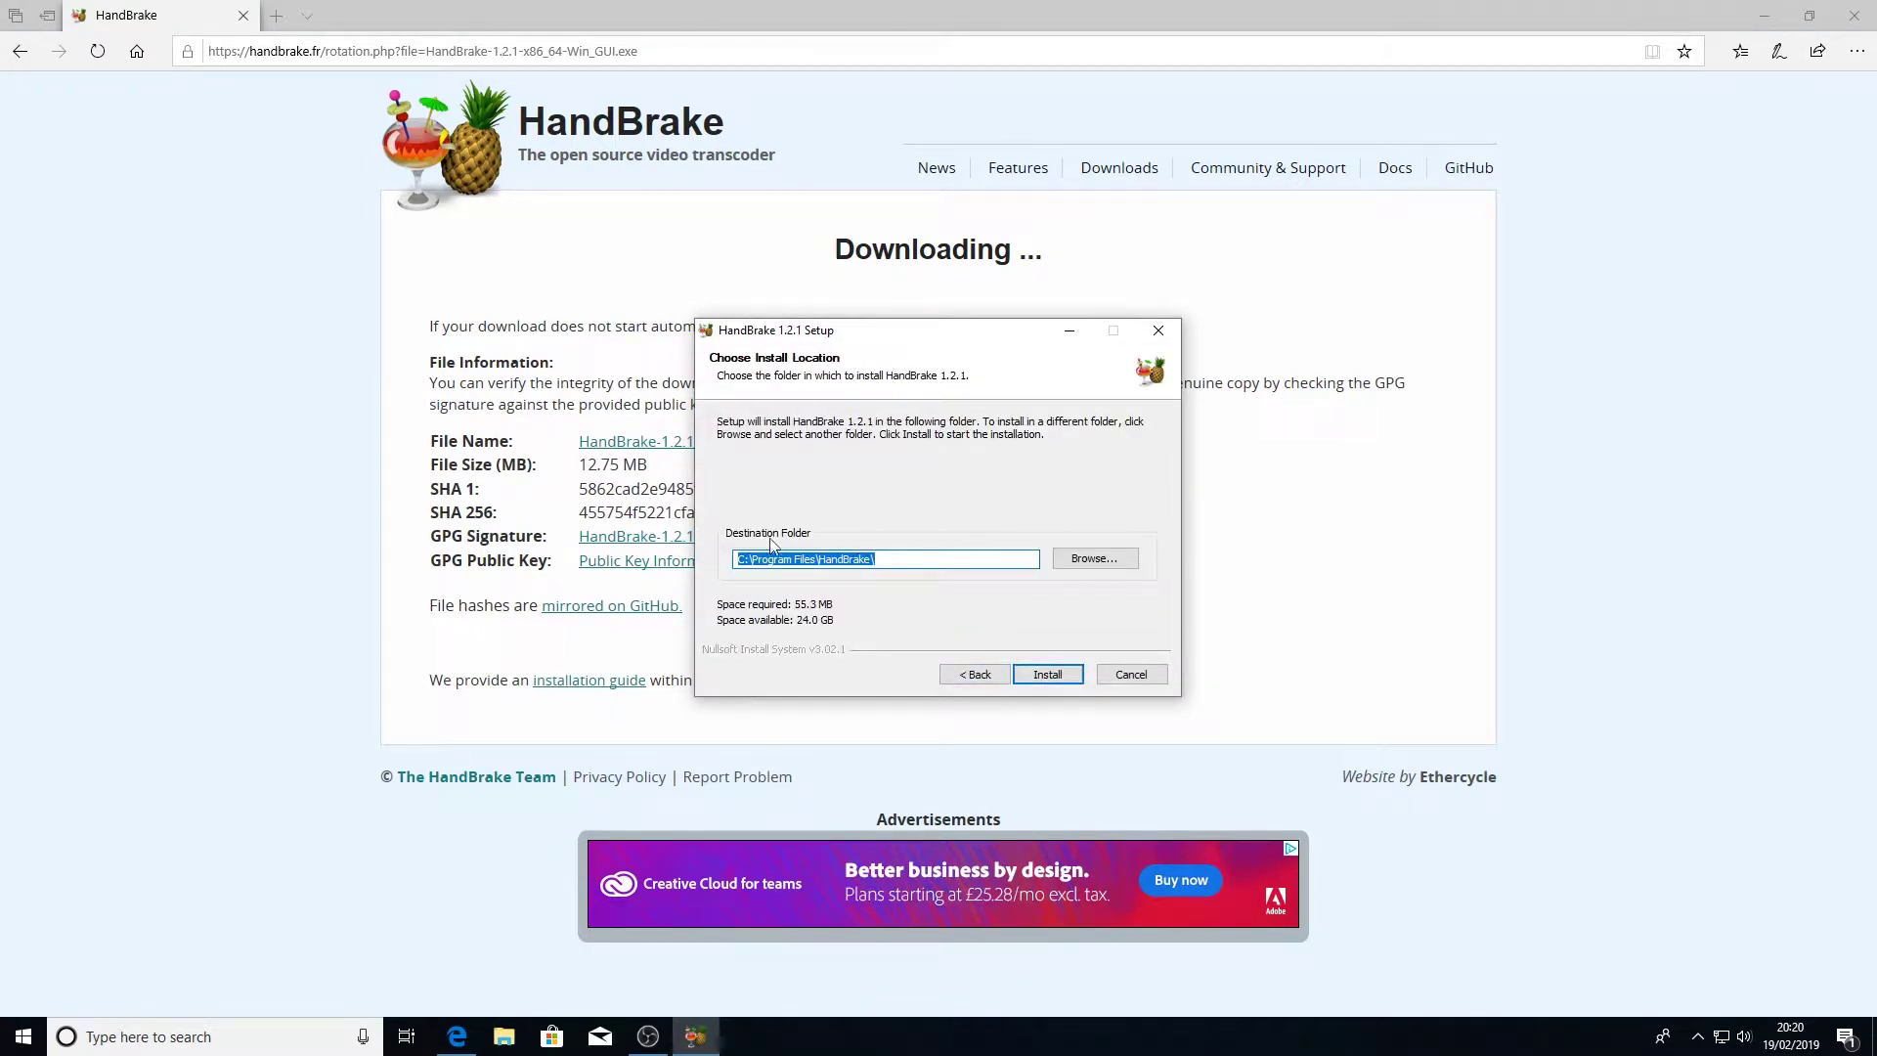
click(1067, 674)
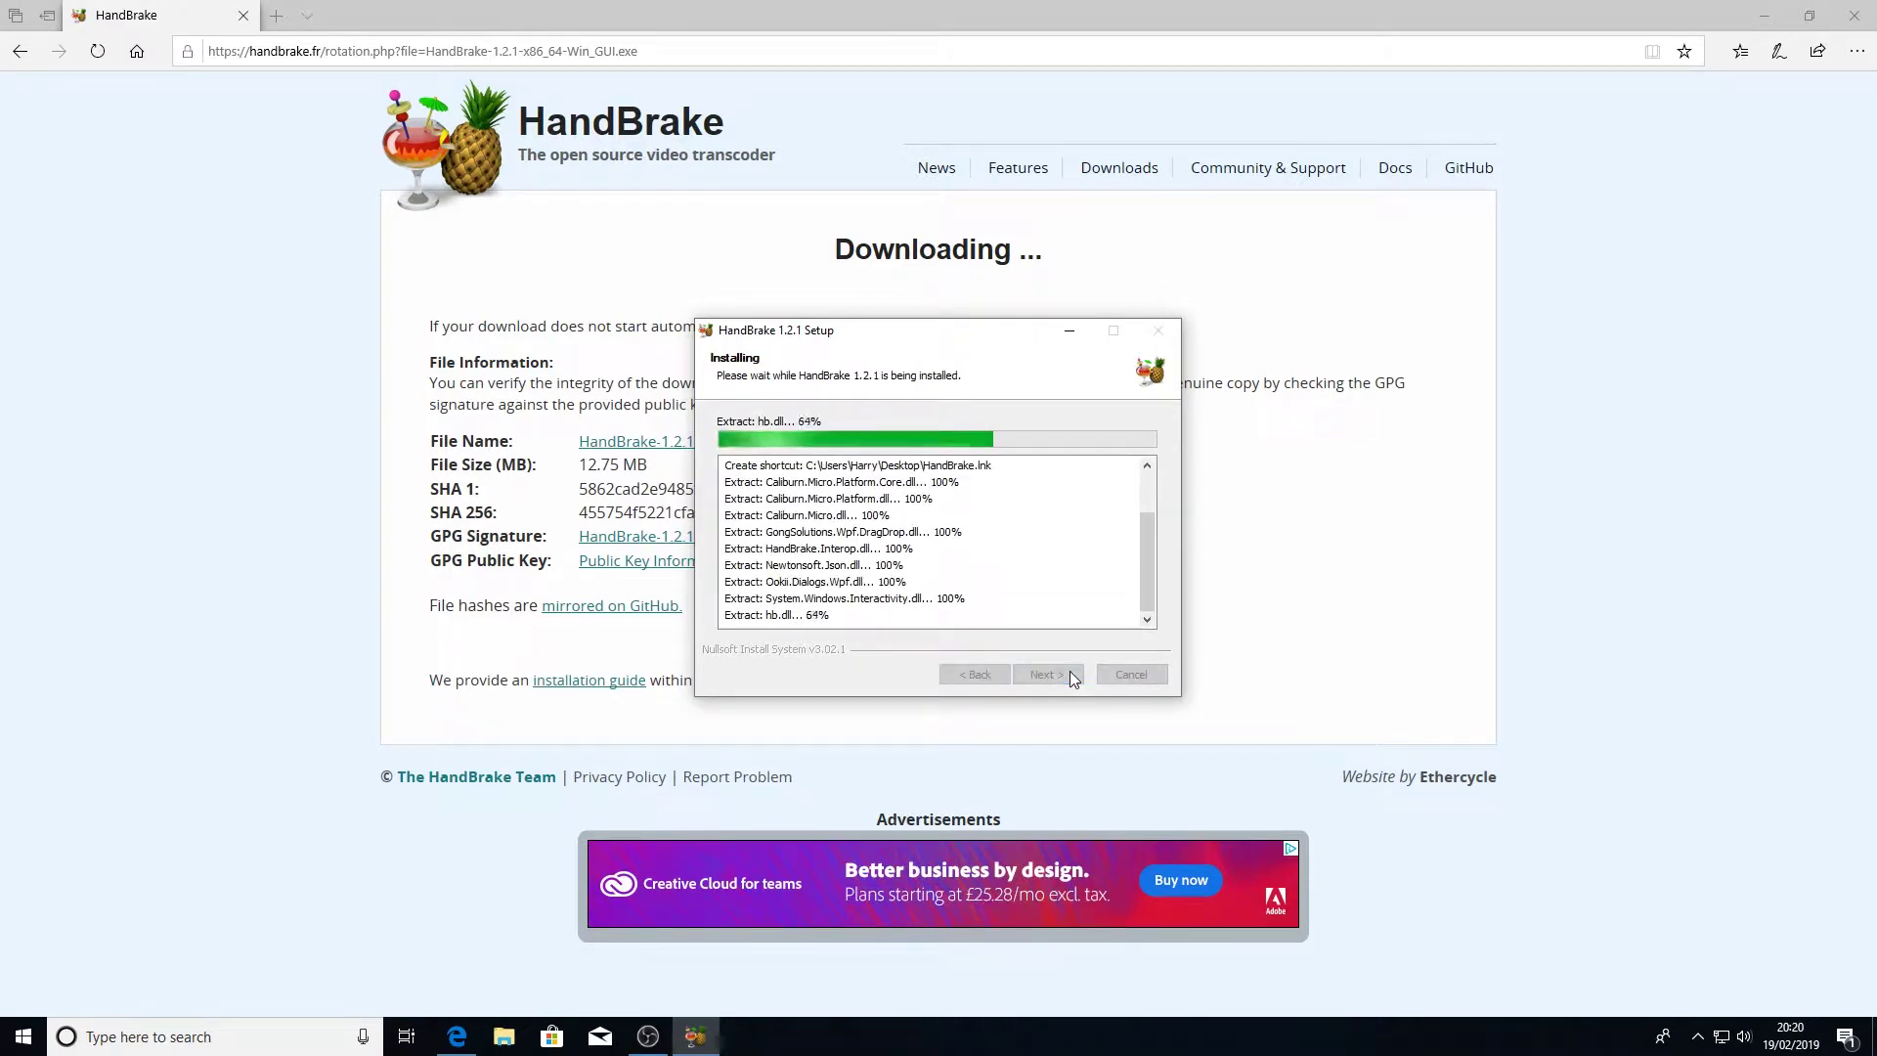
click(1073, 677)
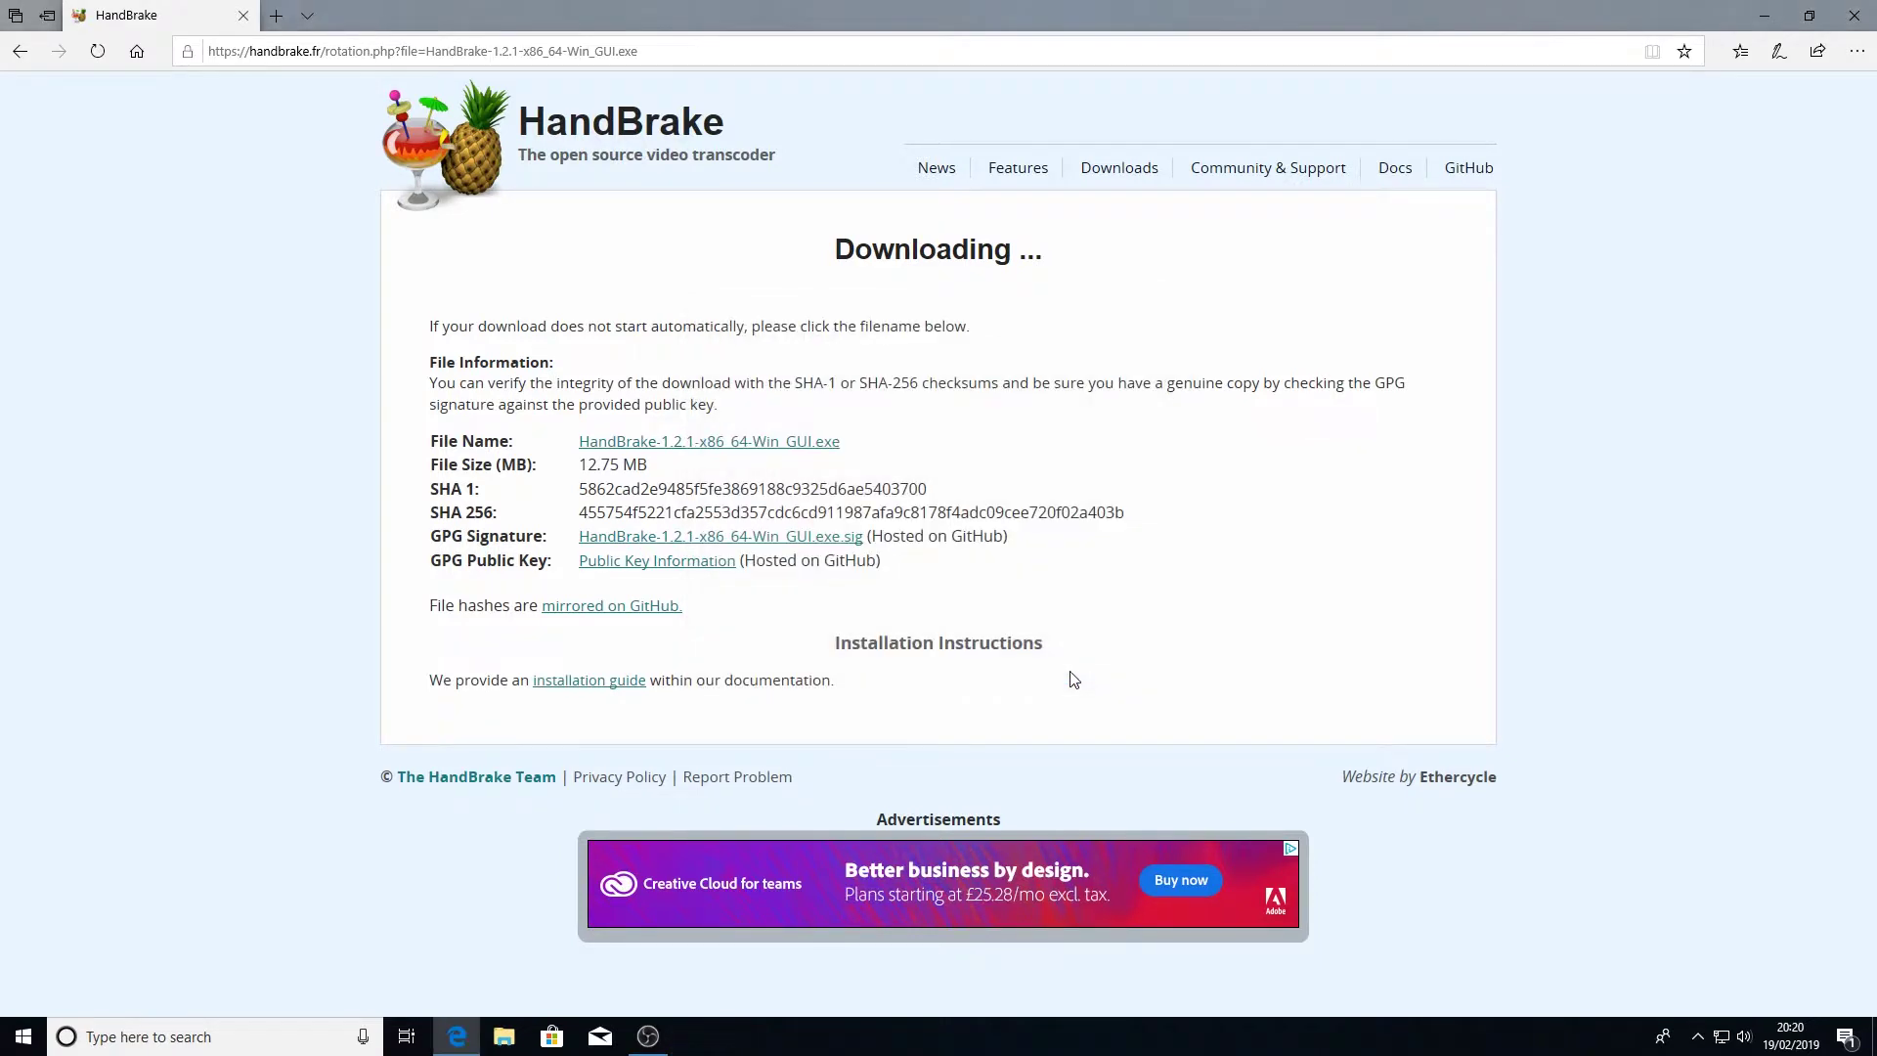
click(1854, 14)
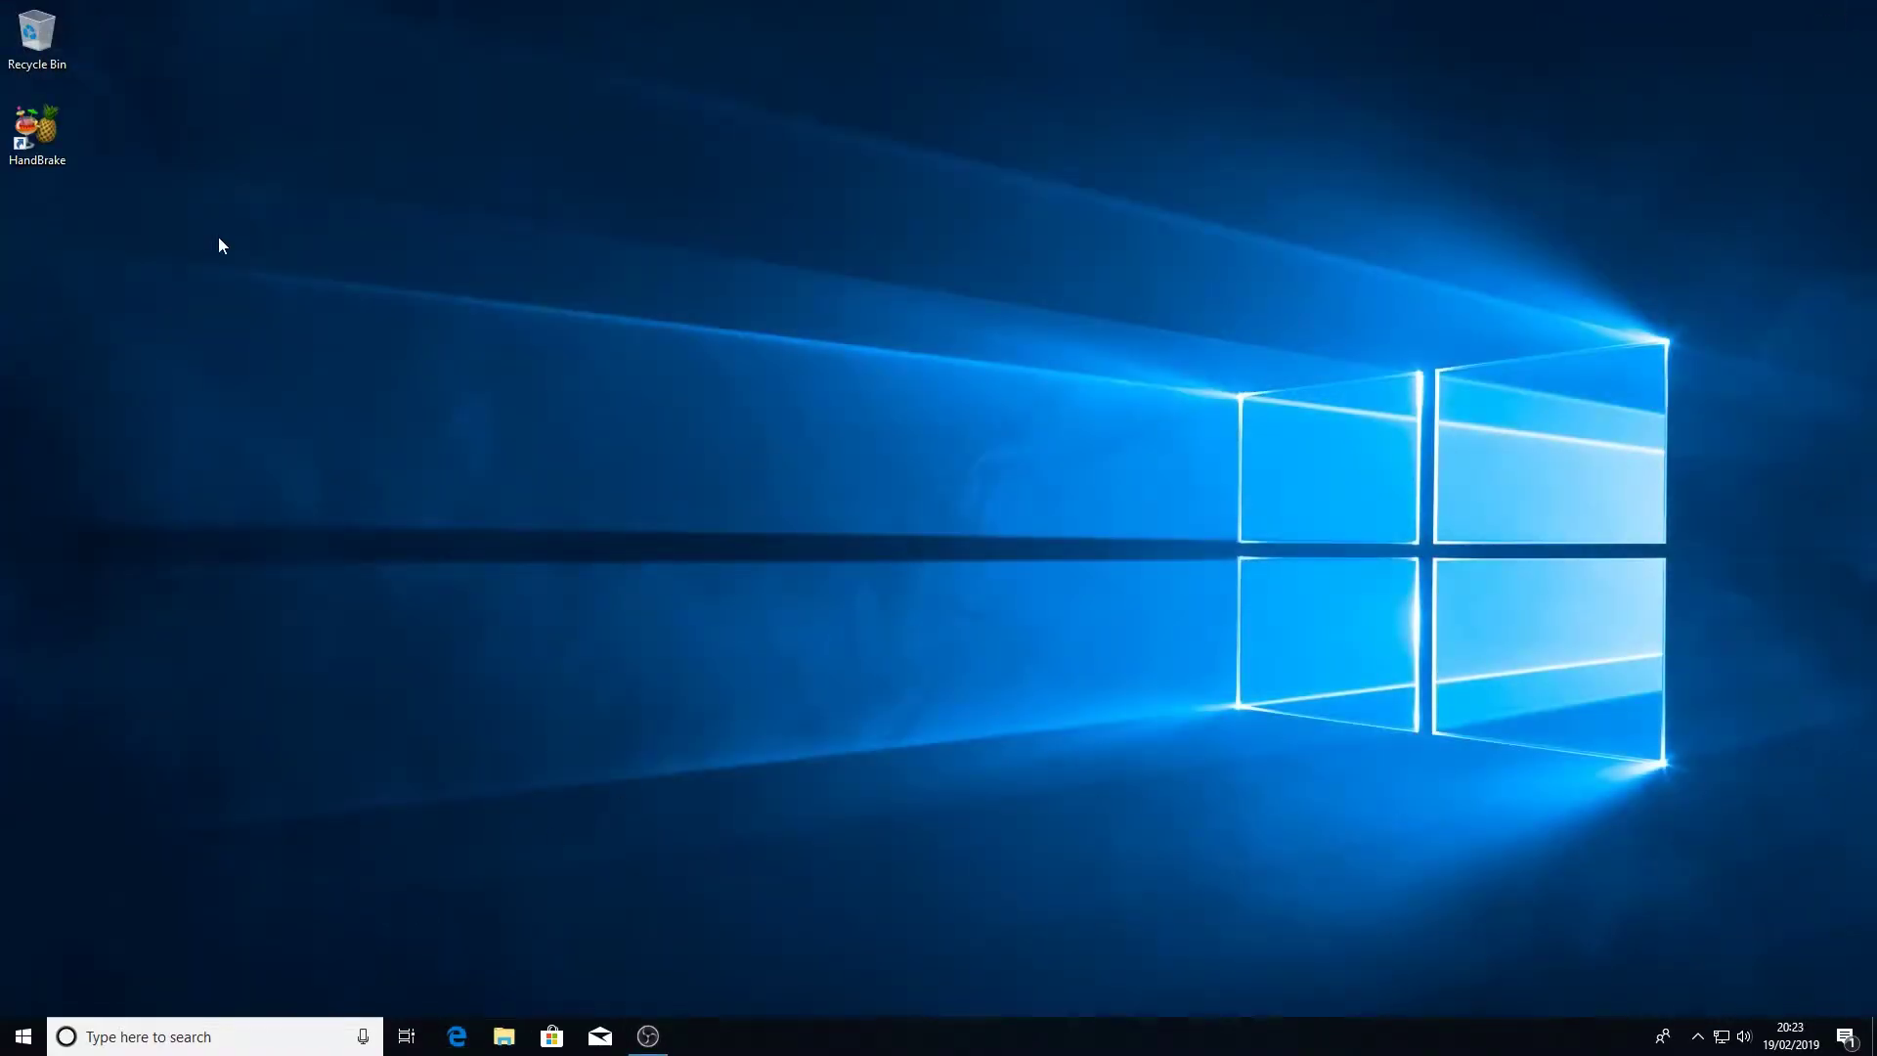
Step: Launch HandBrake and open the single video file Top Gear At The Movies from the Ripped folder on Media (M:)
click(12, 134)
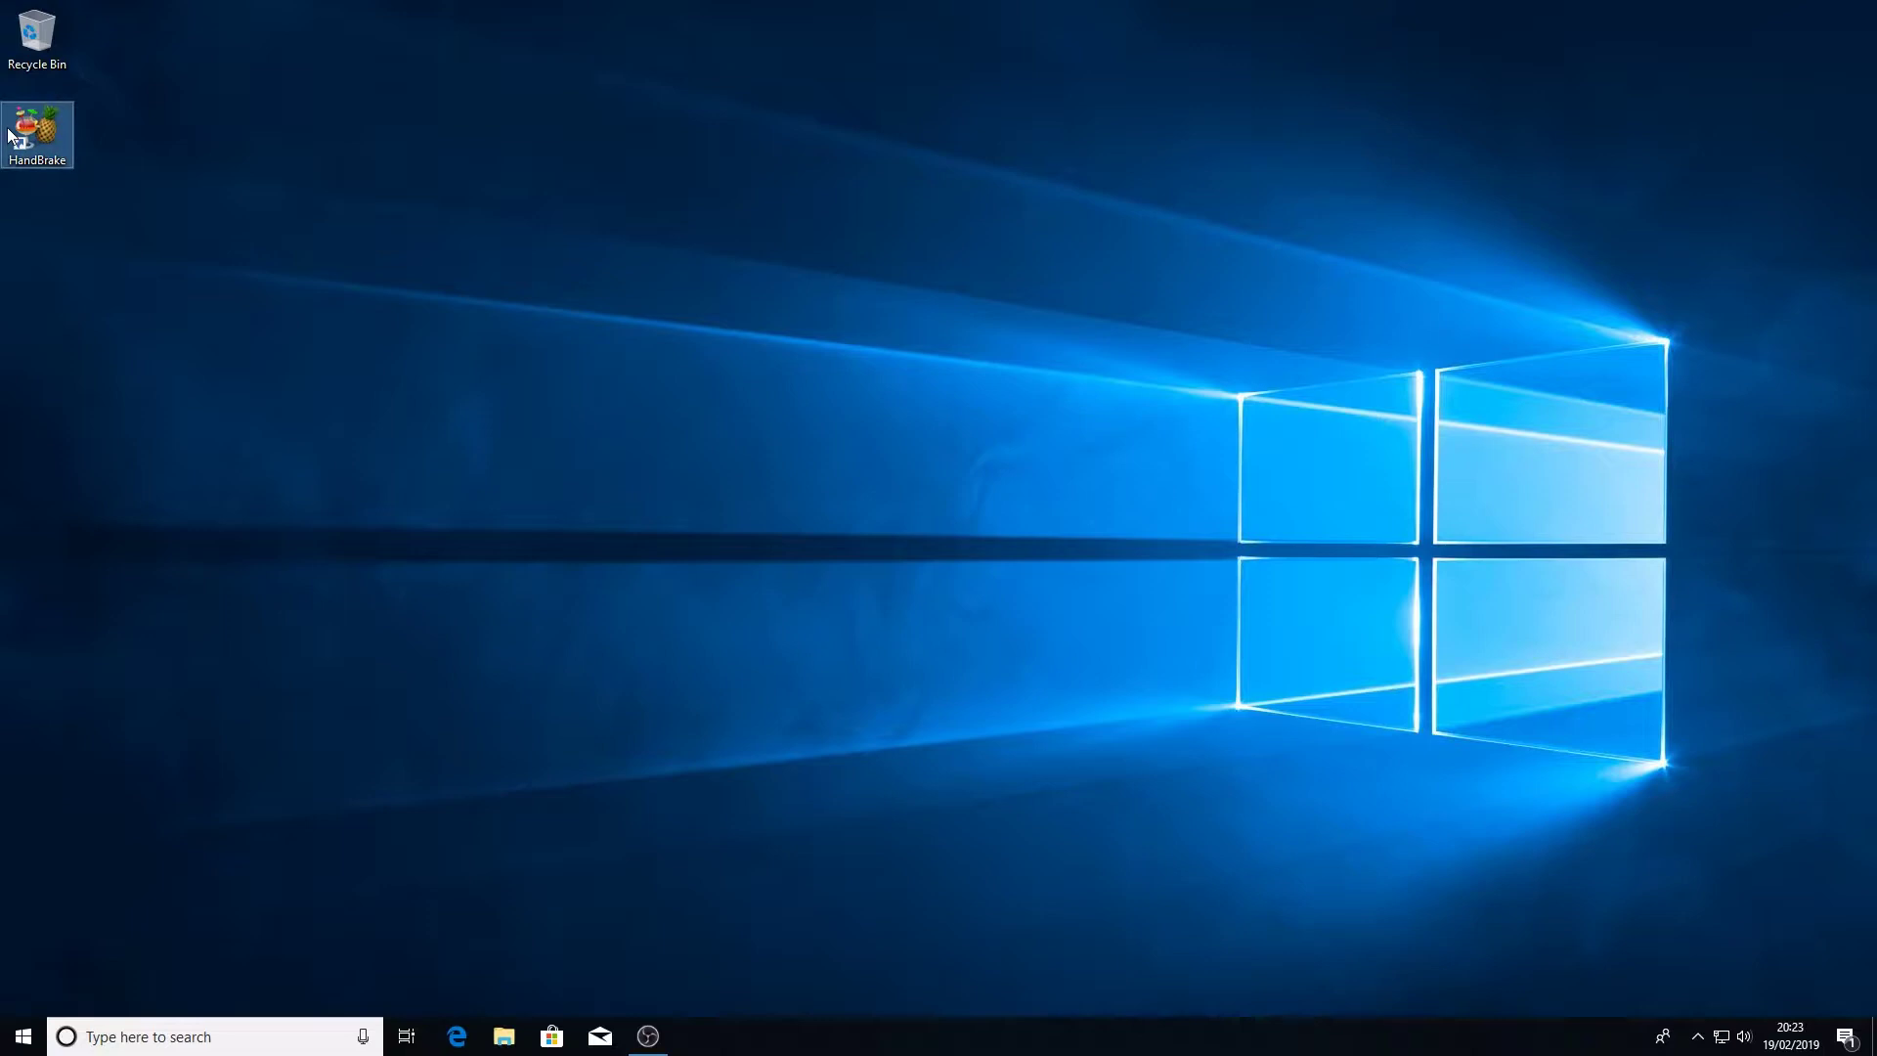
double_click(12, 134)
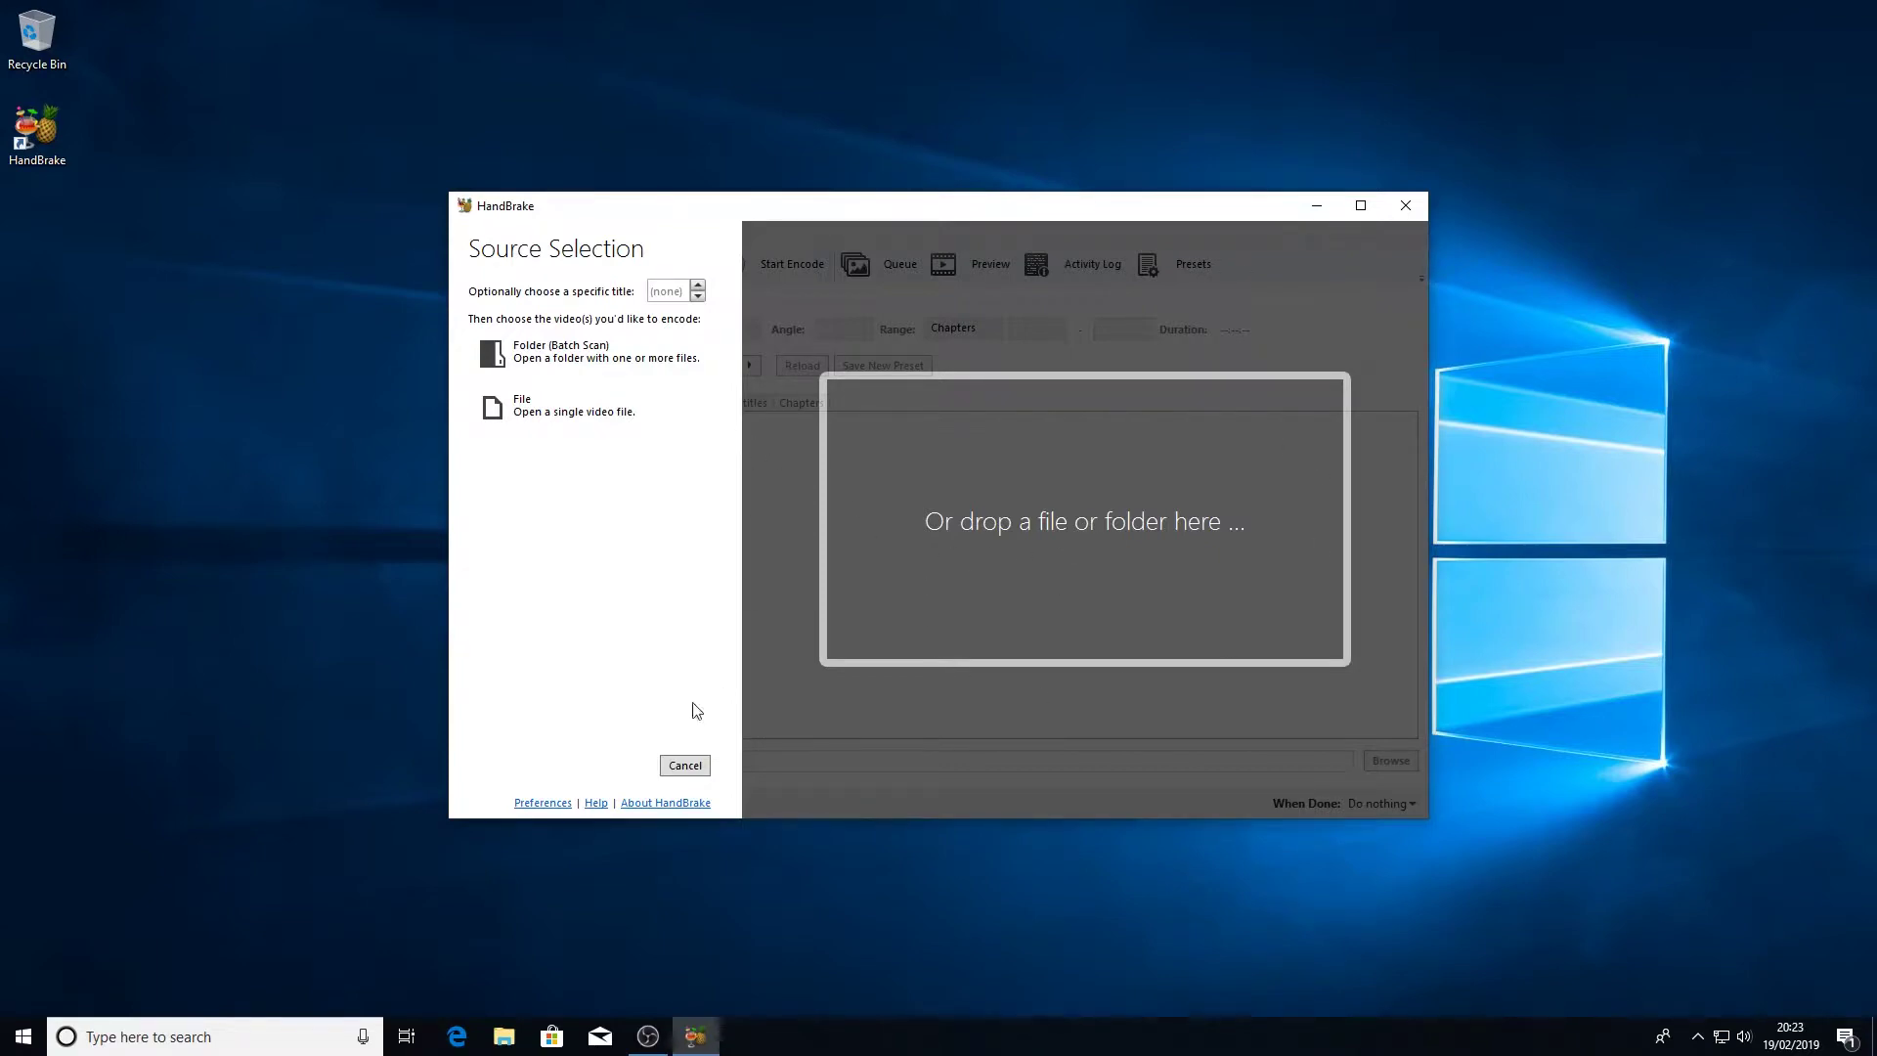
click(525, 416)
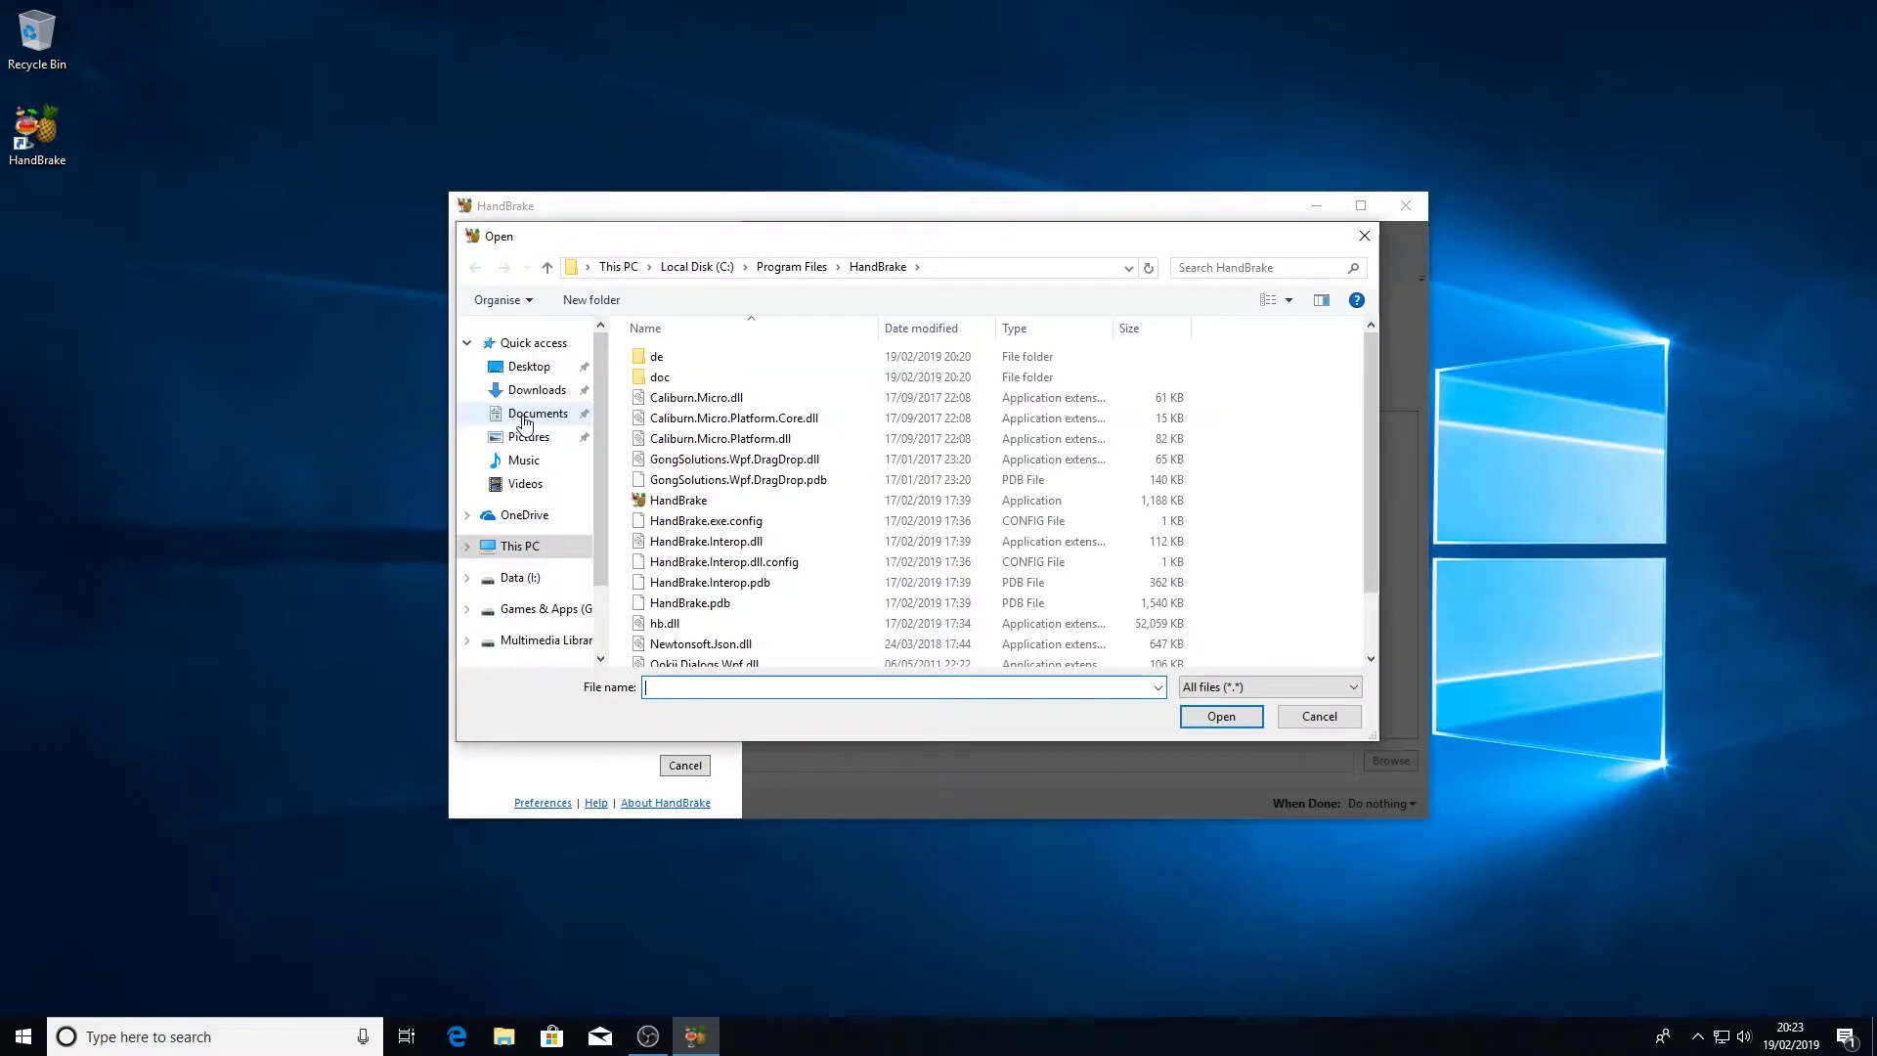
scroll(576, 459, down, 2)
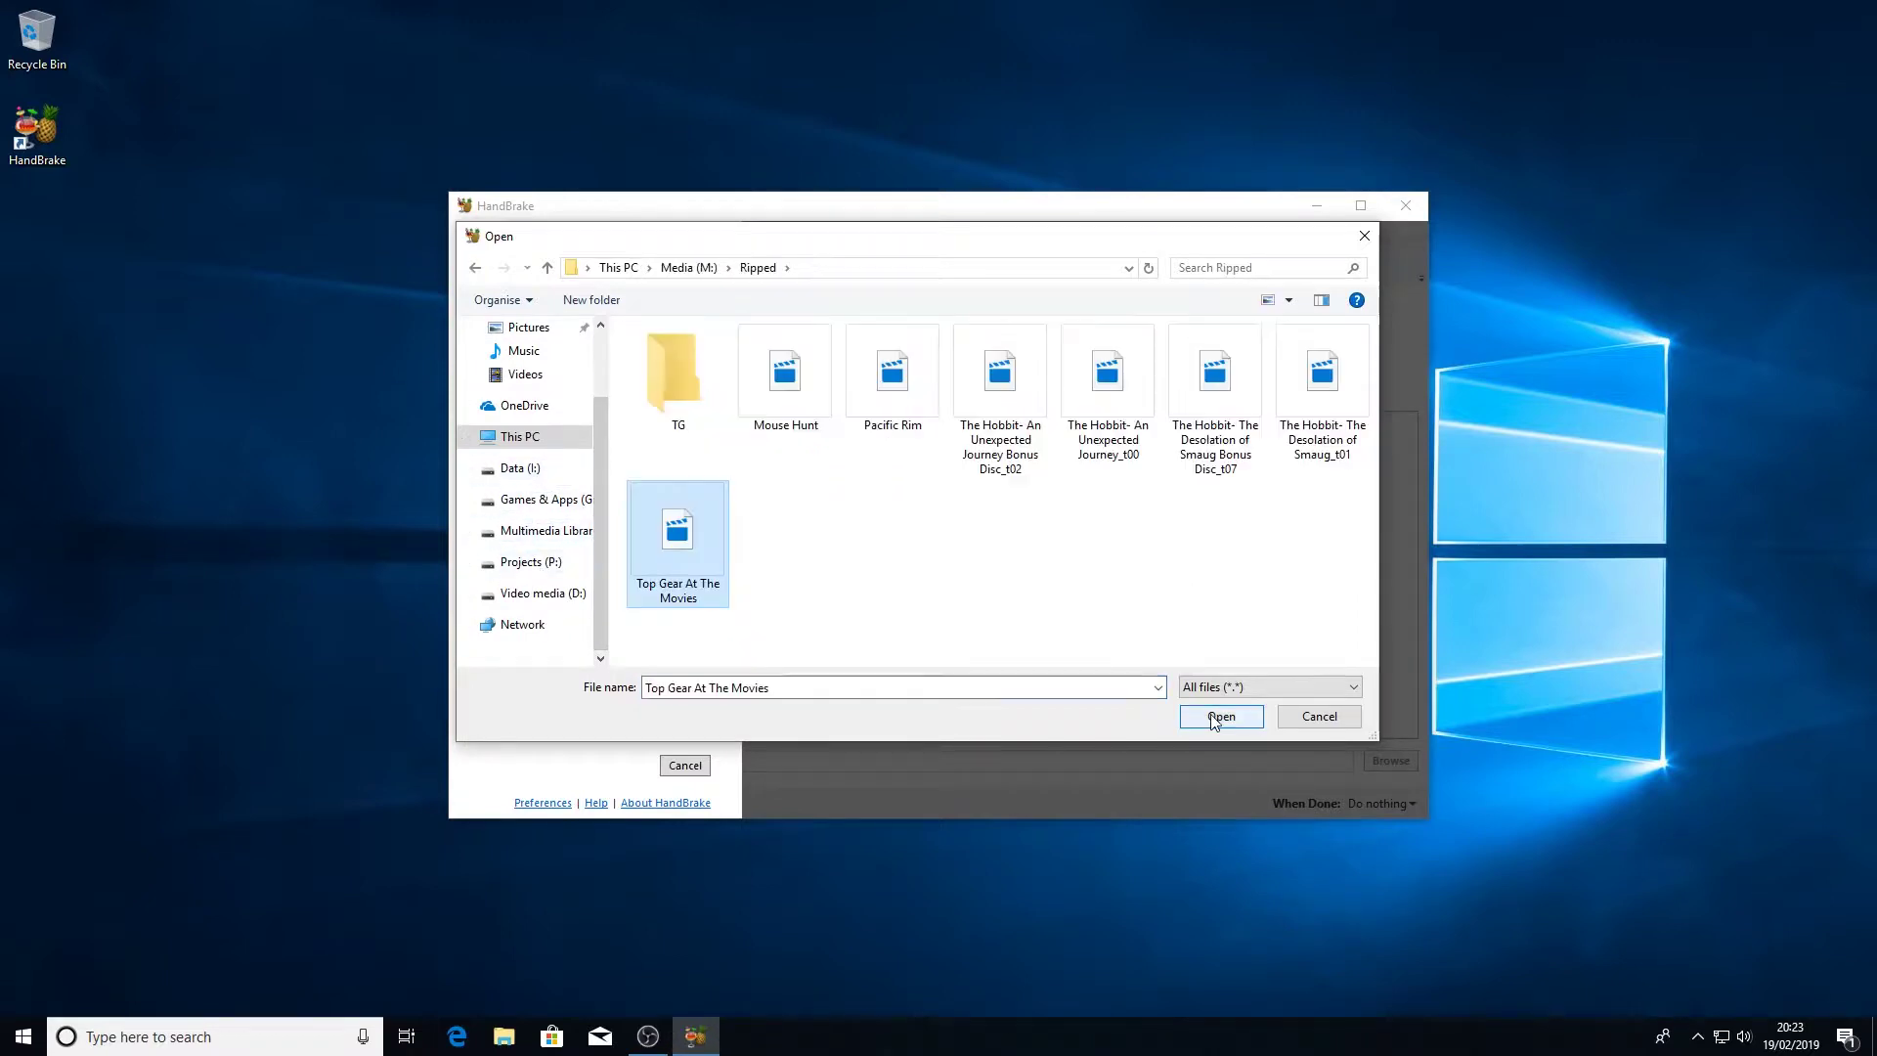
click(1221, 715)
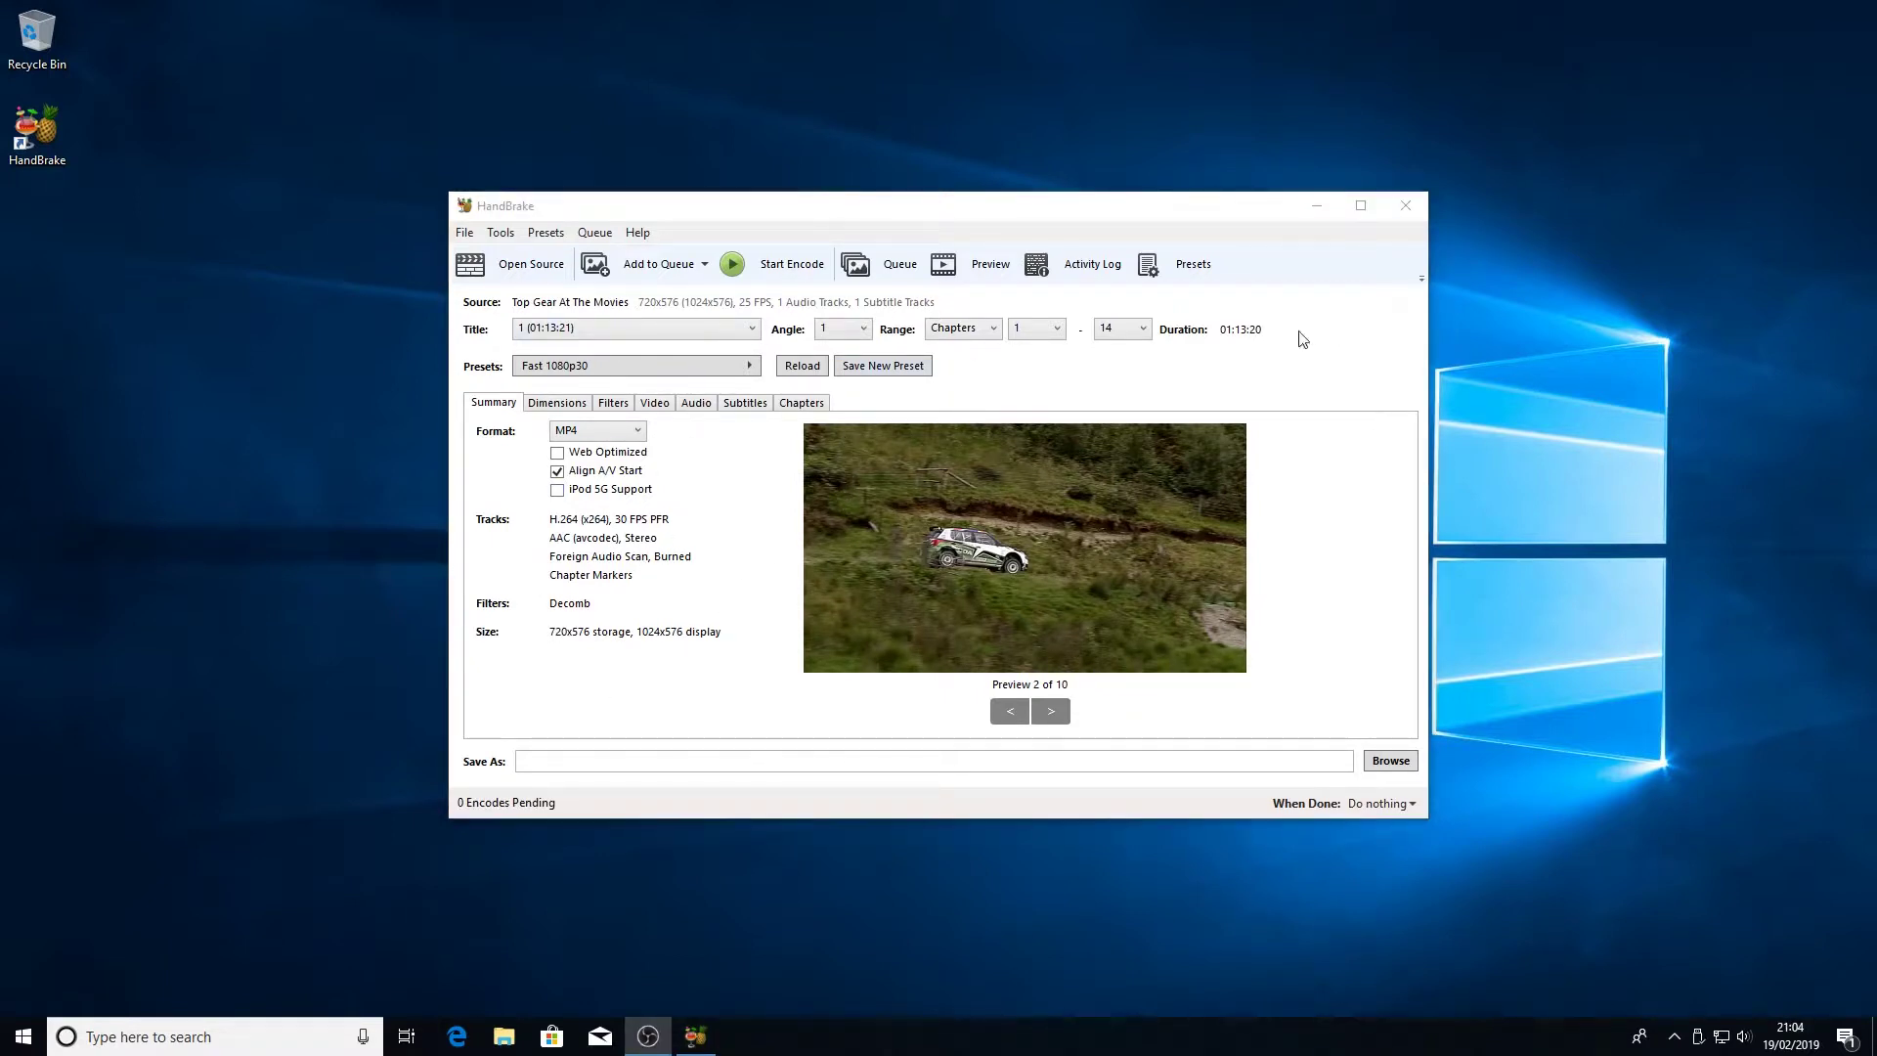
click(717, 367)
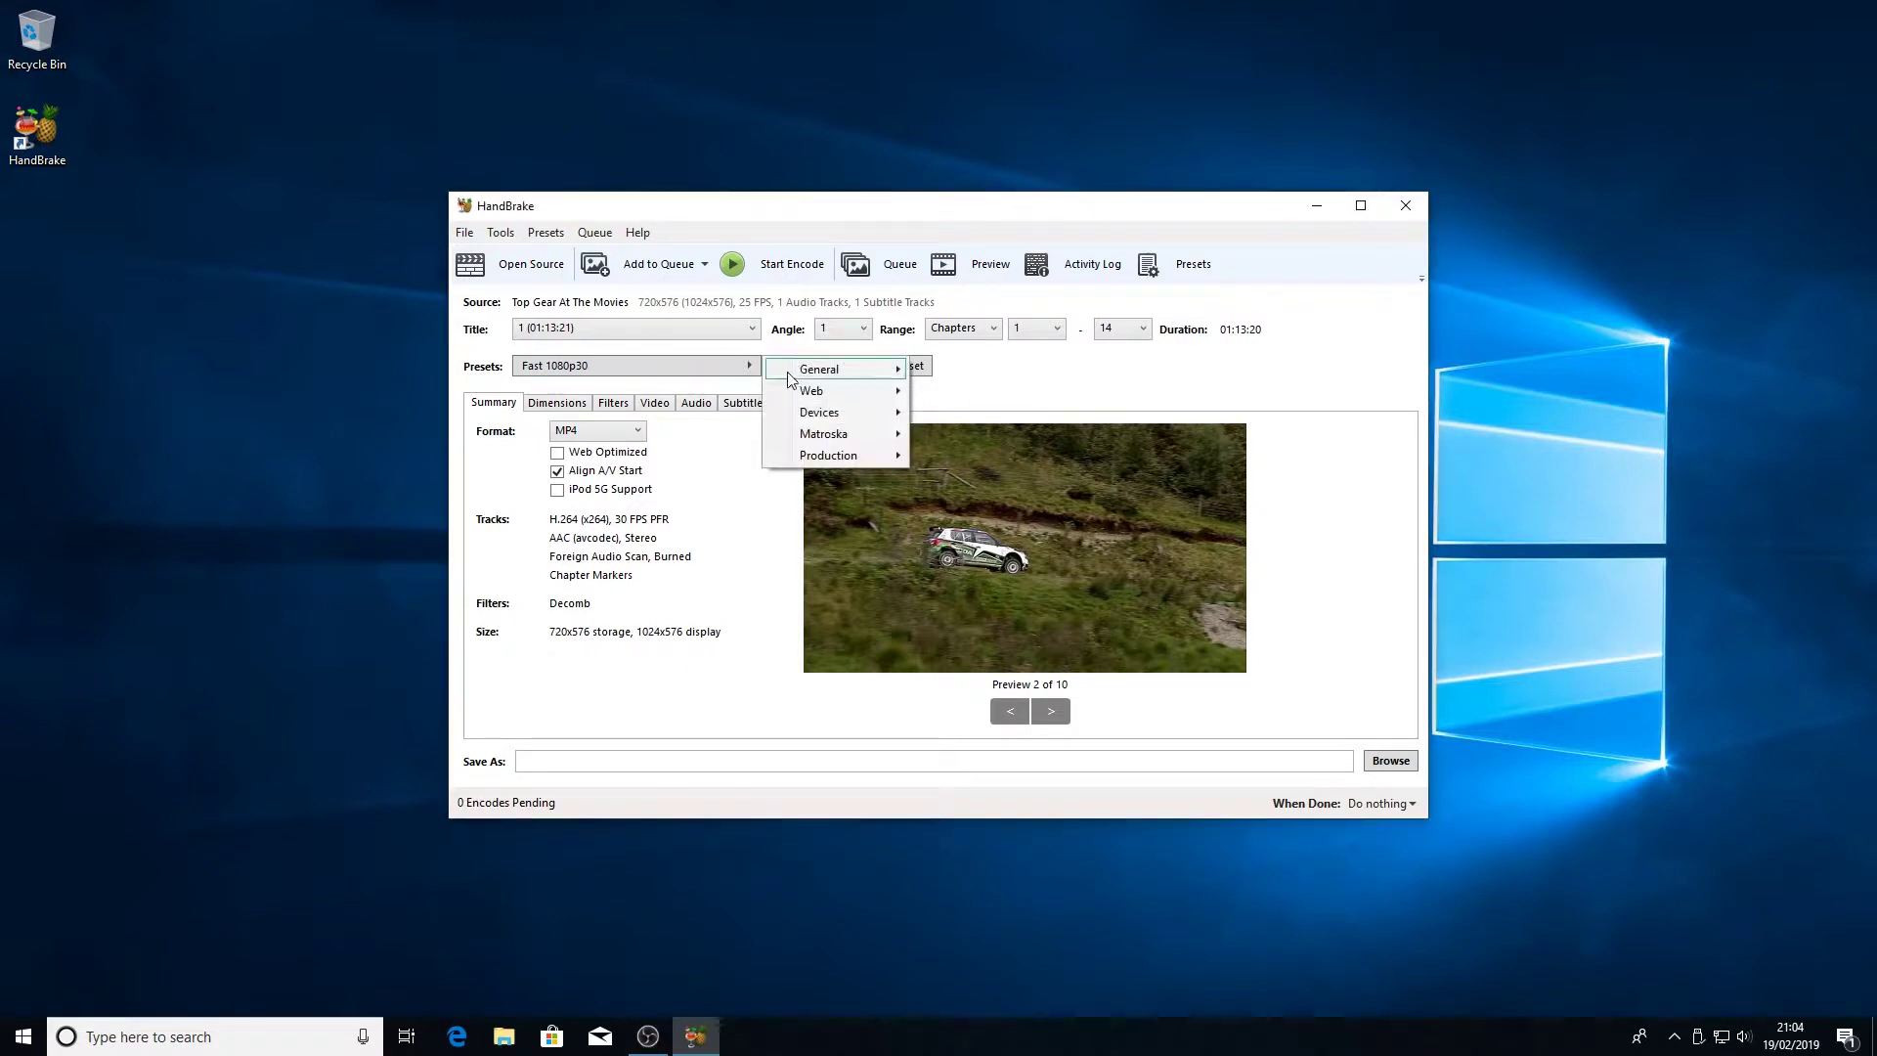
mouse_move(847, 369)
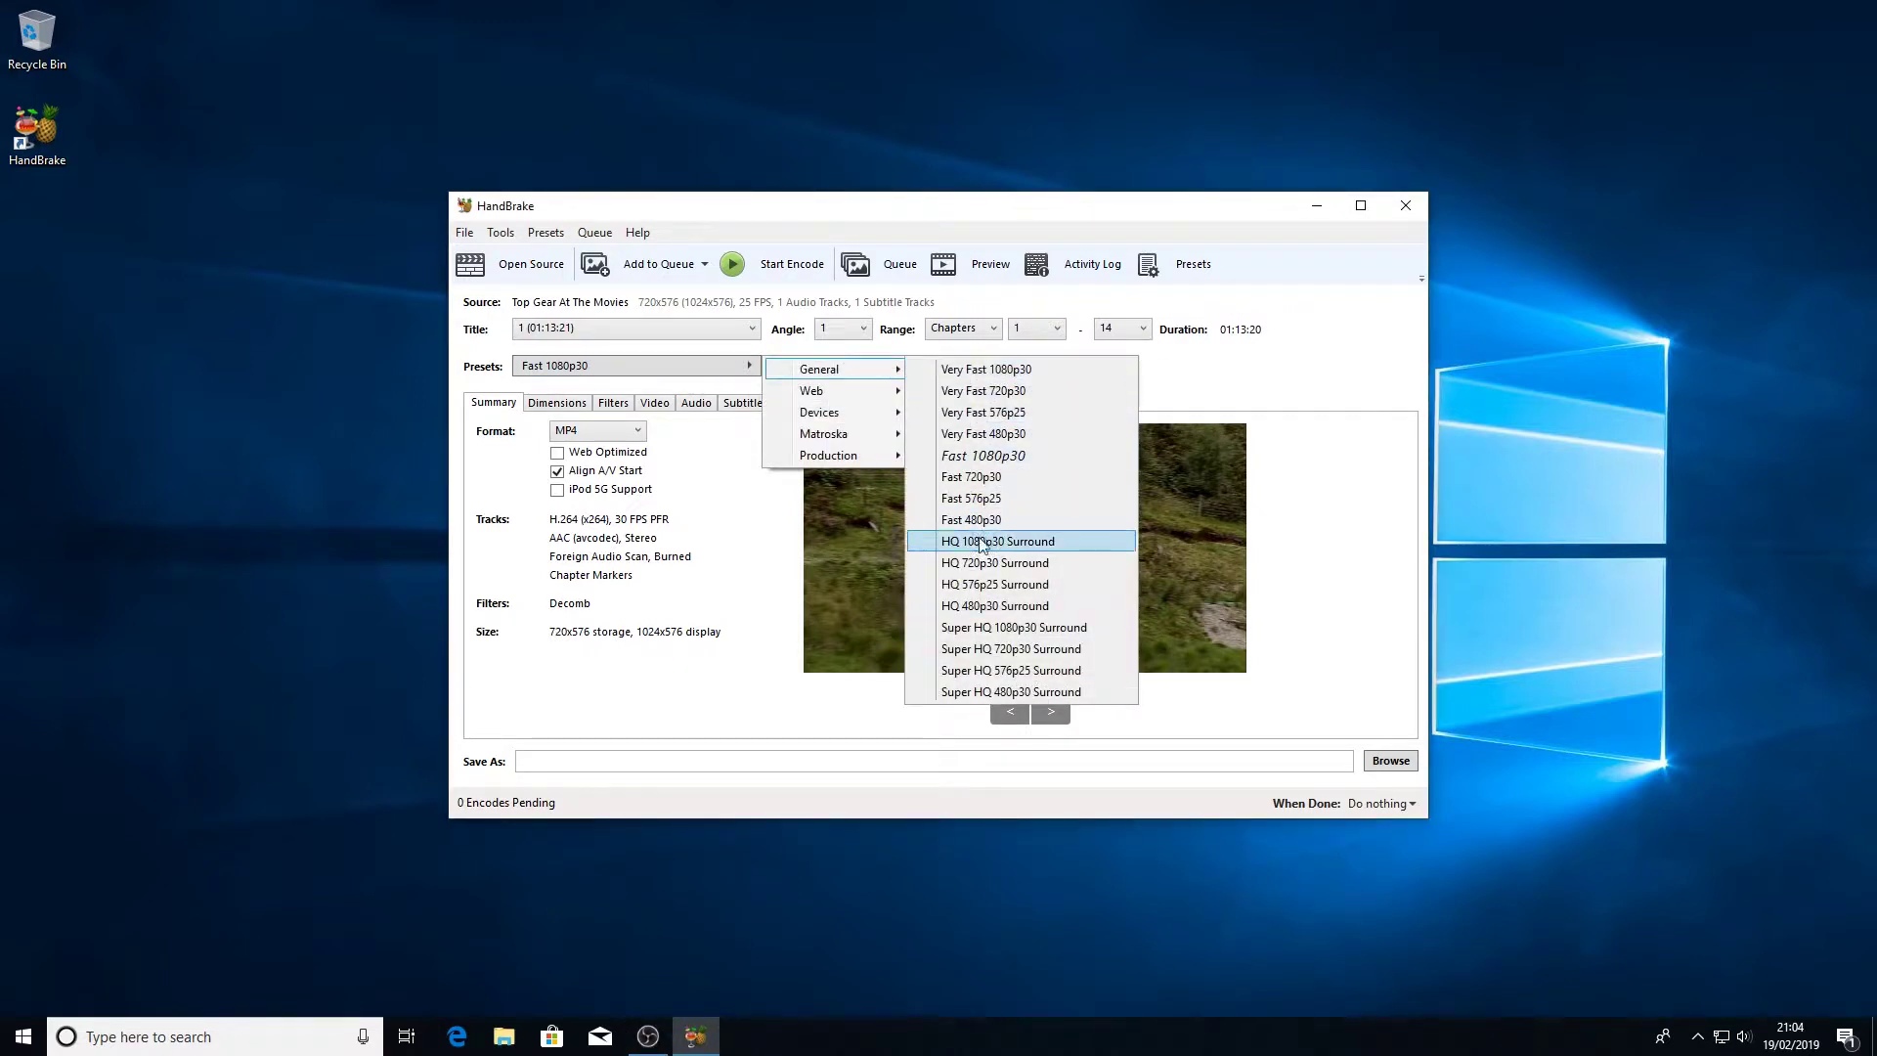
mouse_move(895, 411)
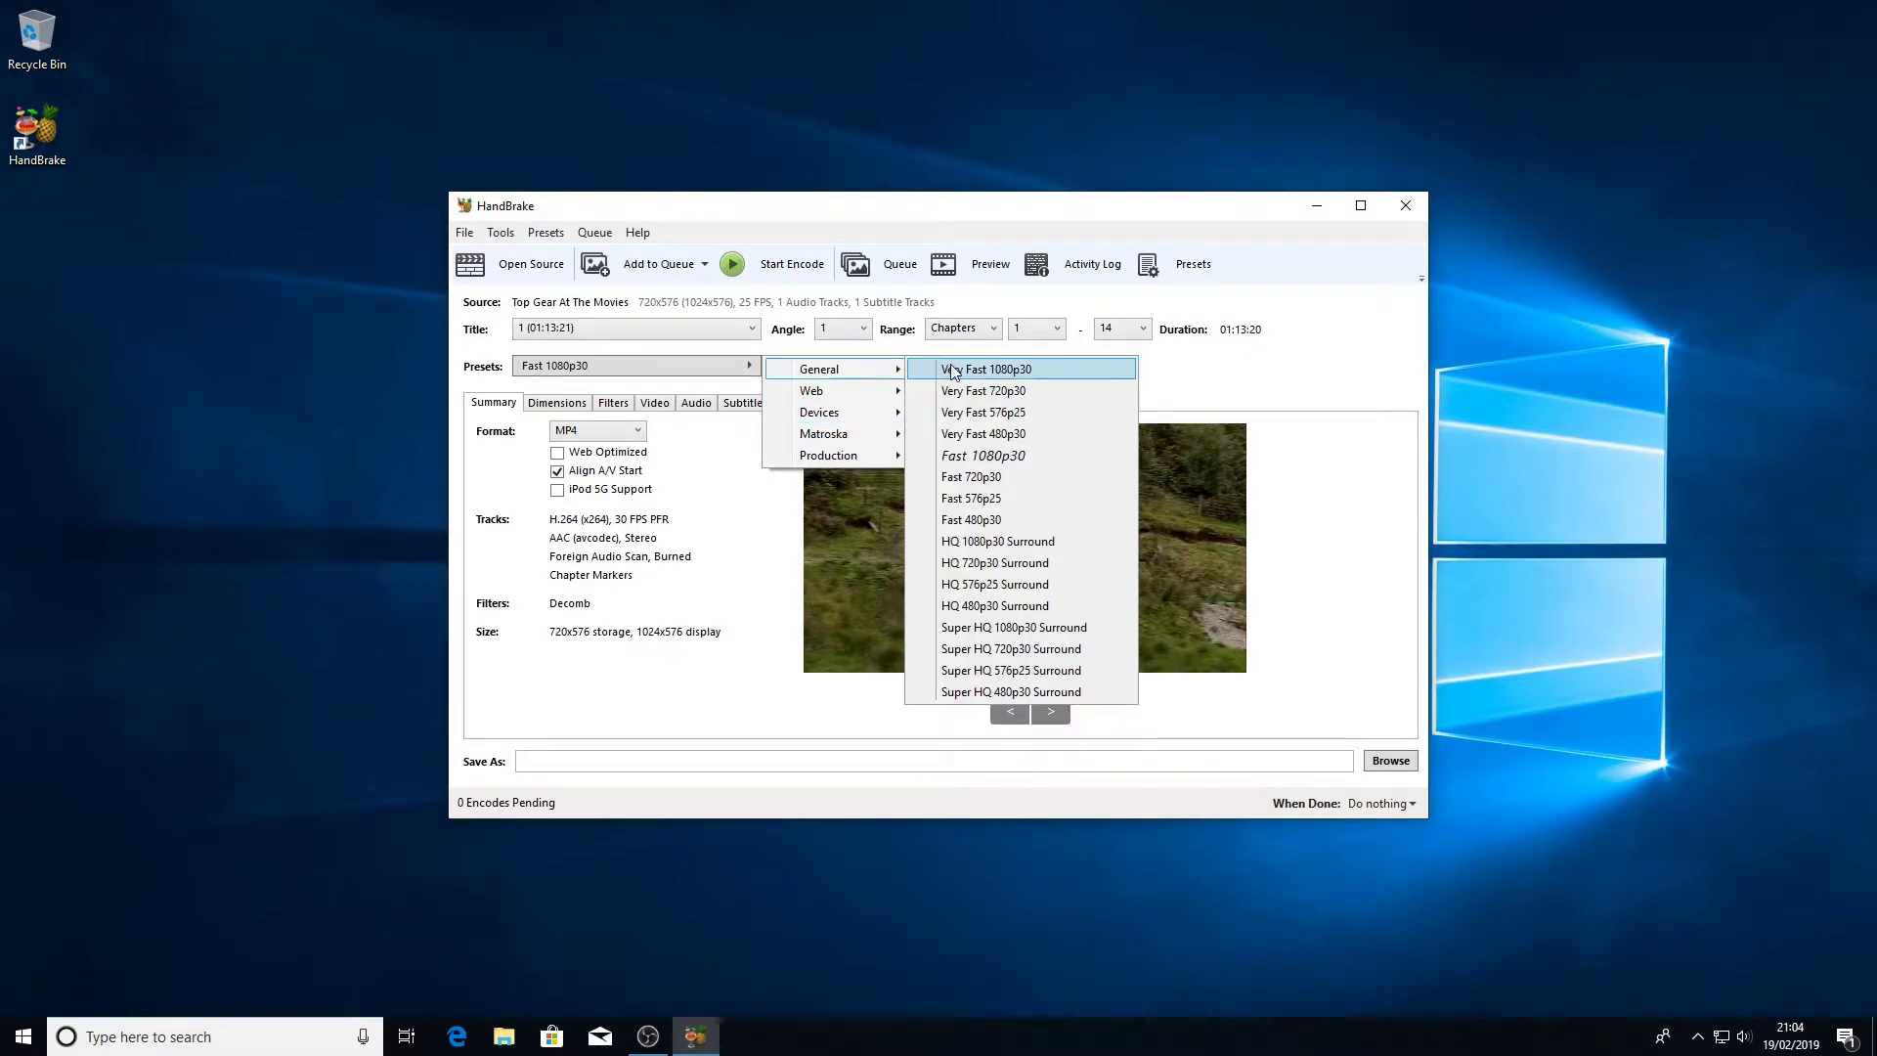
key(Escape)
key(Escape)
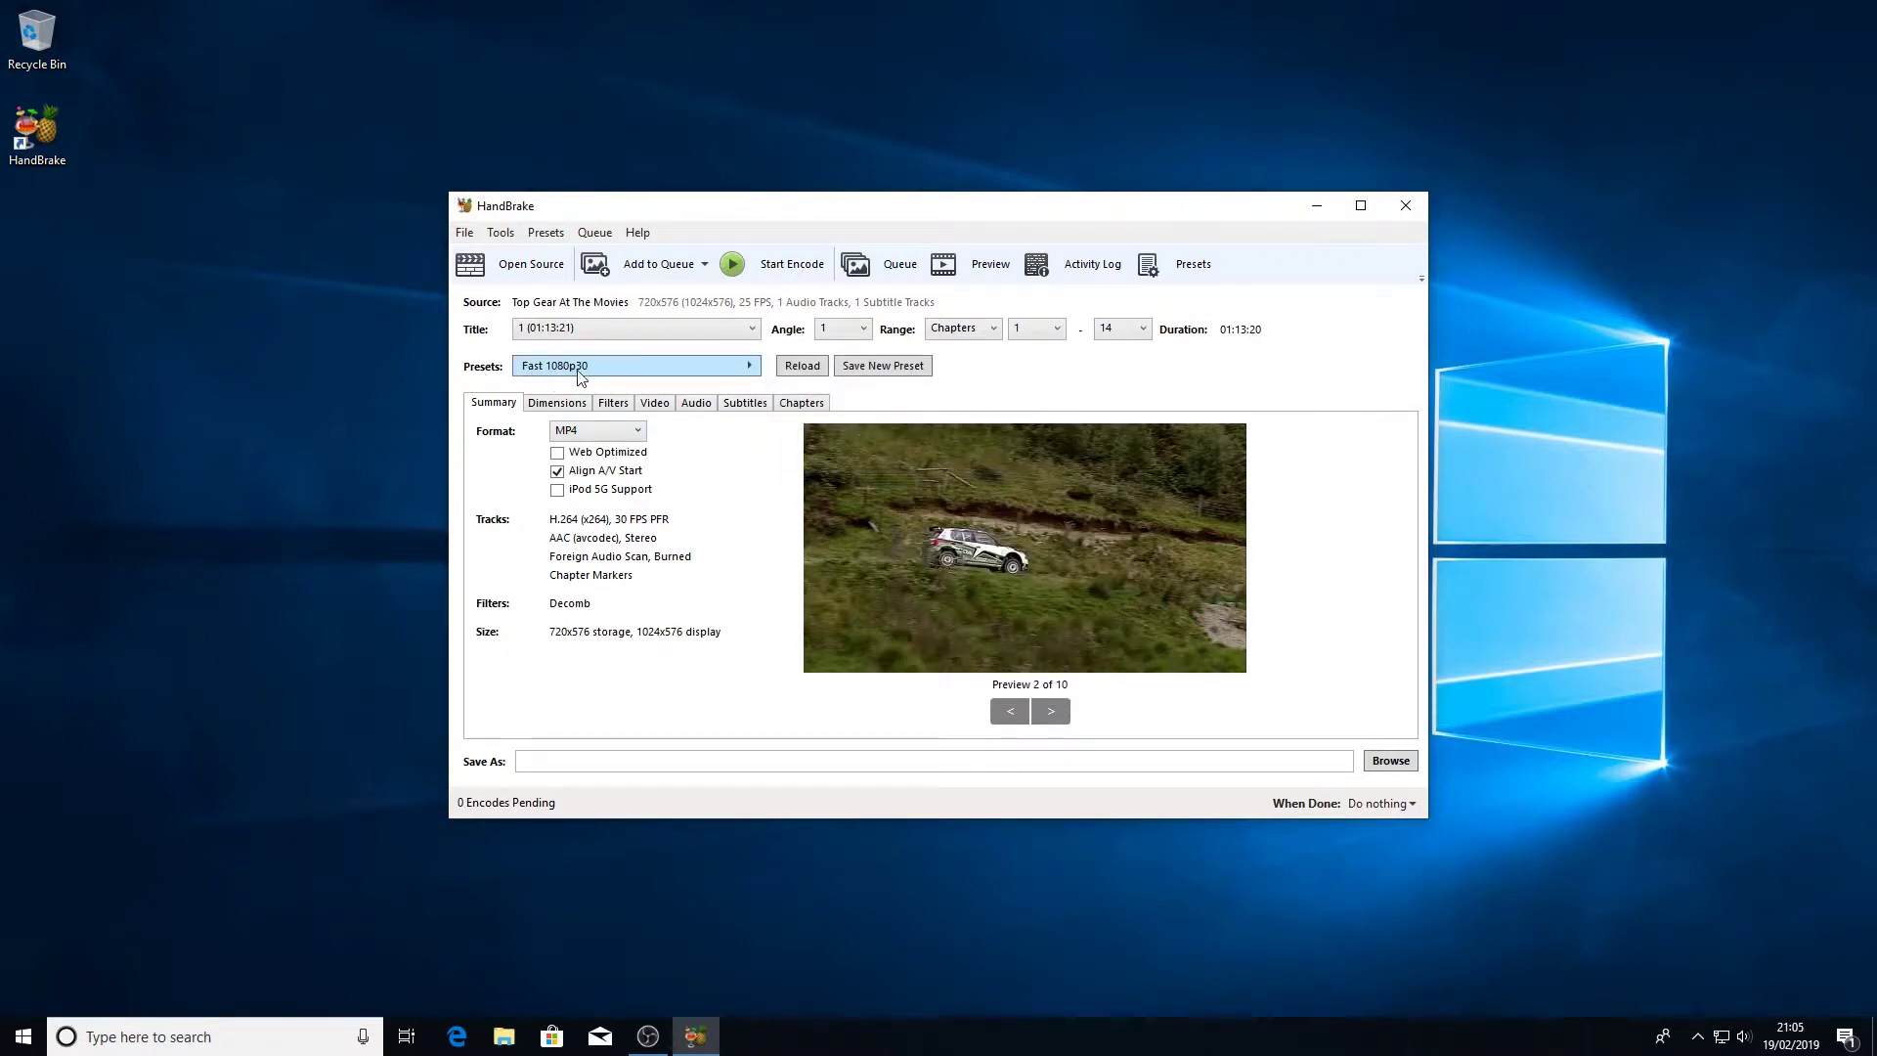
click(655, 377)
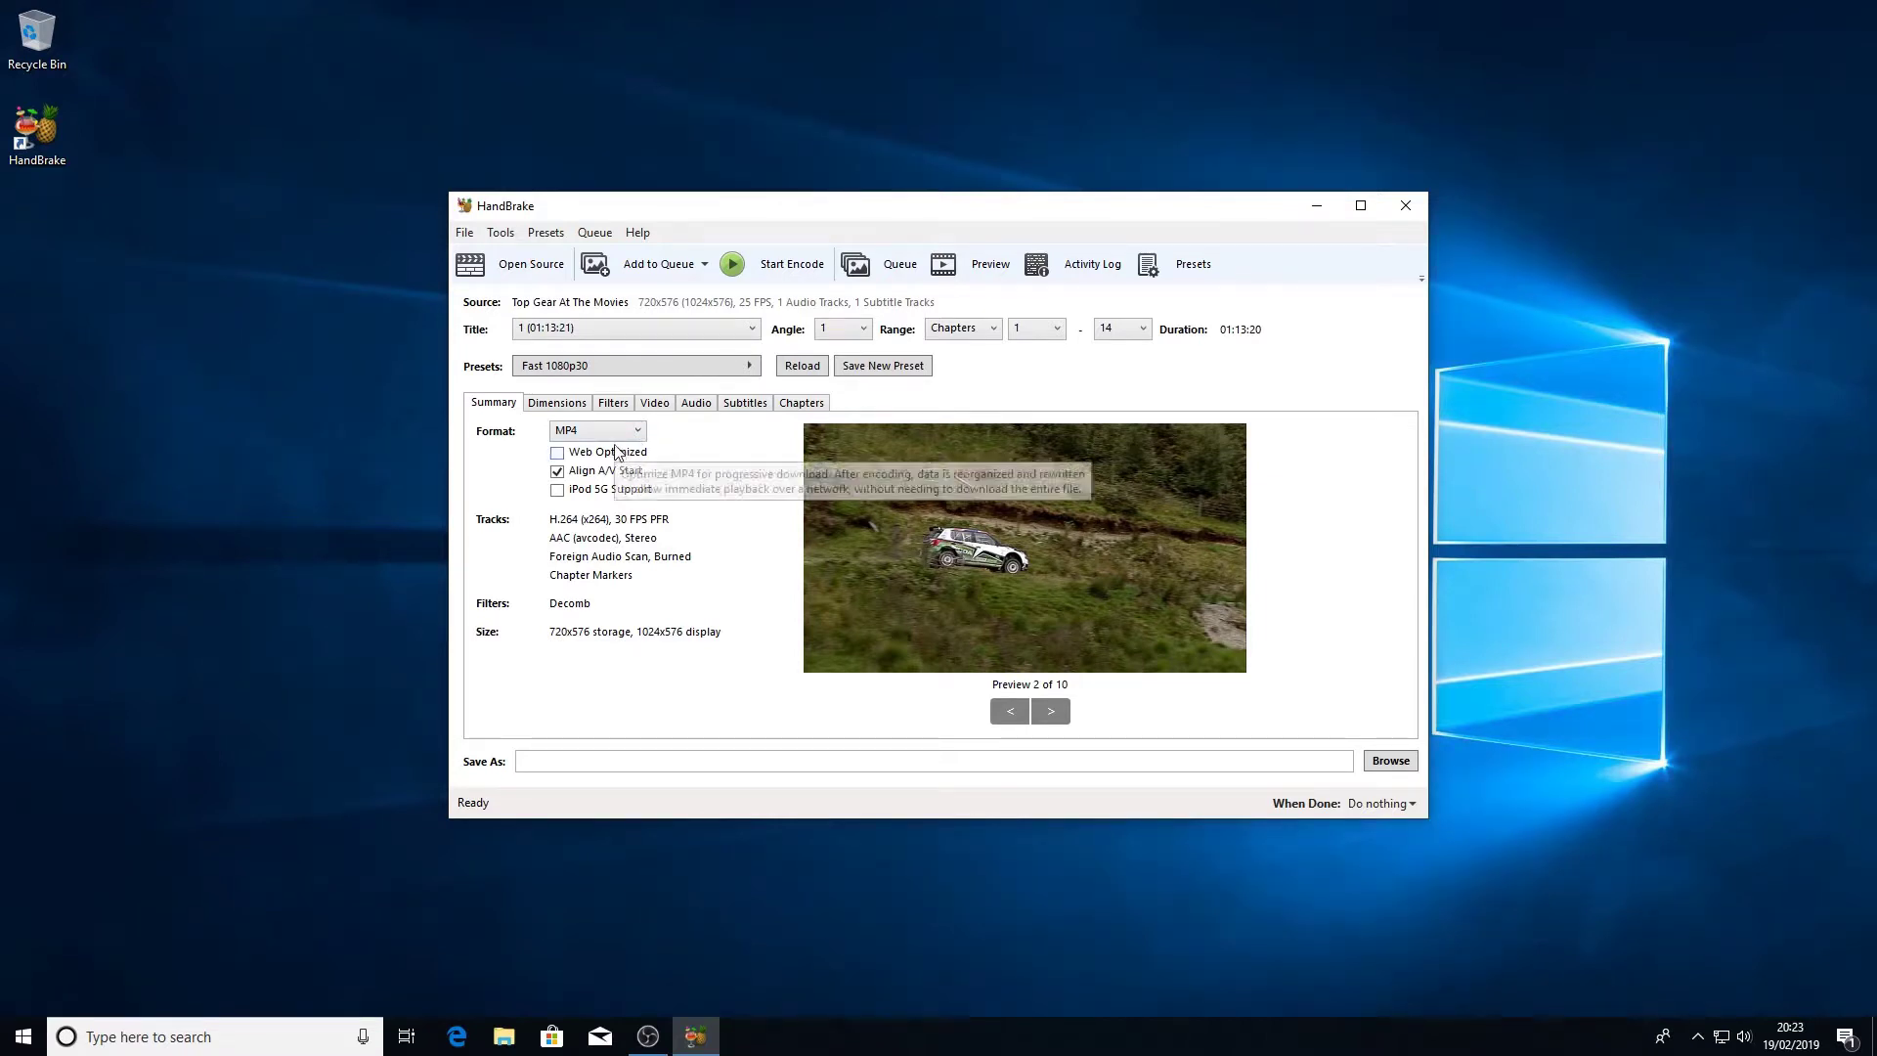
Step: Choose MP4 as the output format and check the video's dimension settings
click(622, 431)
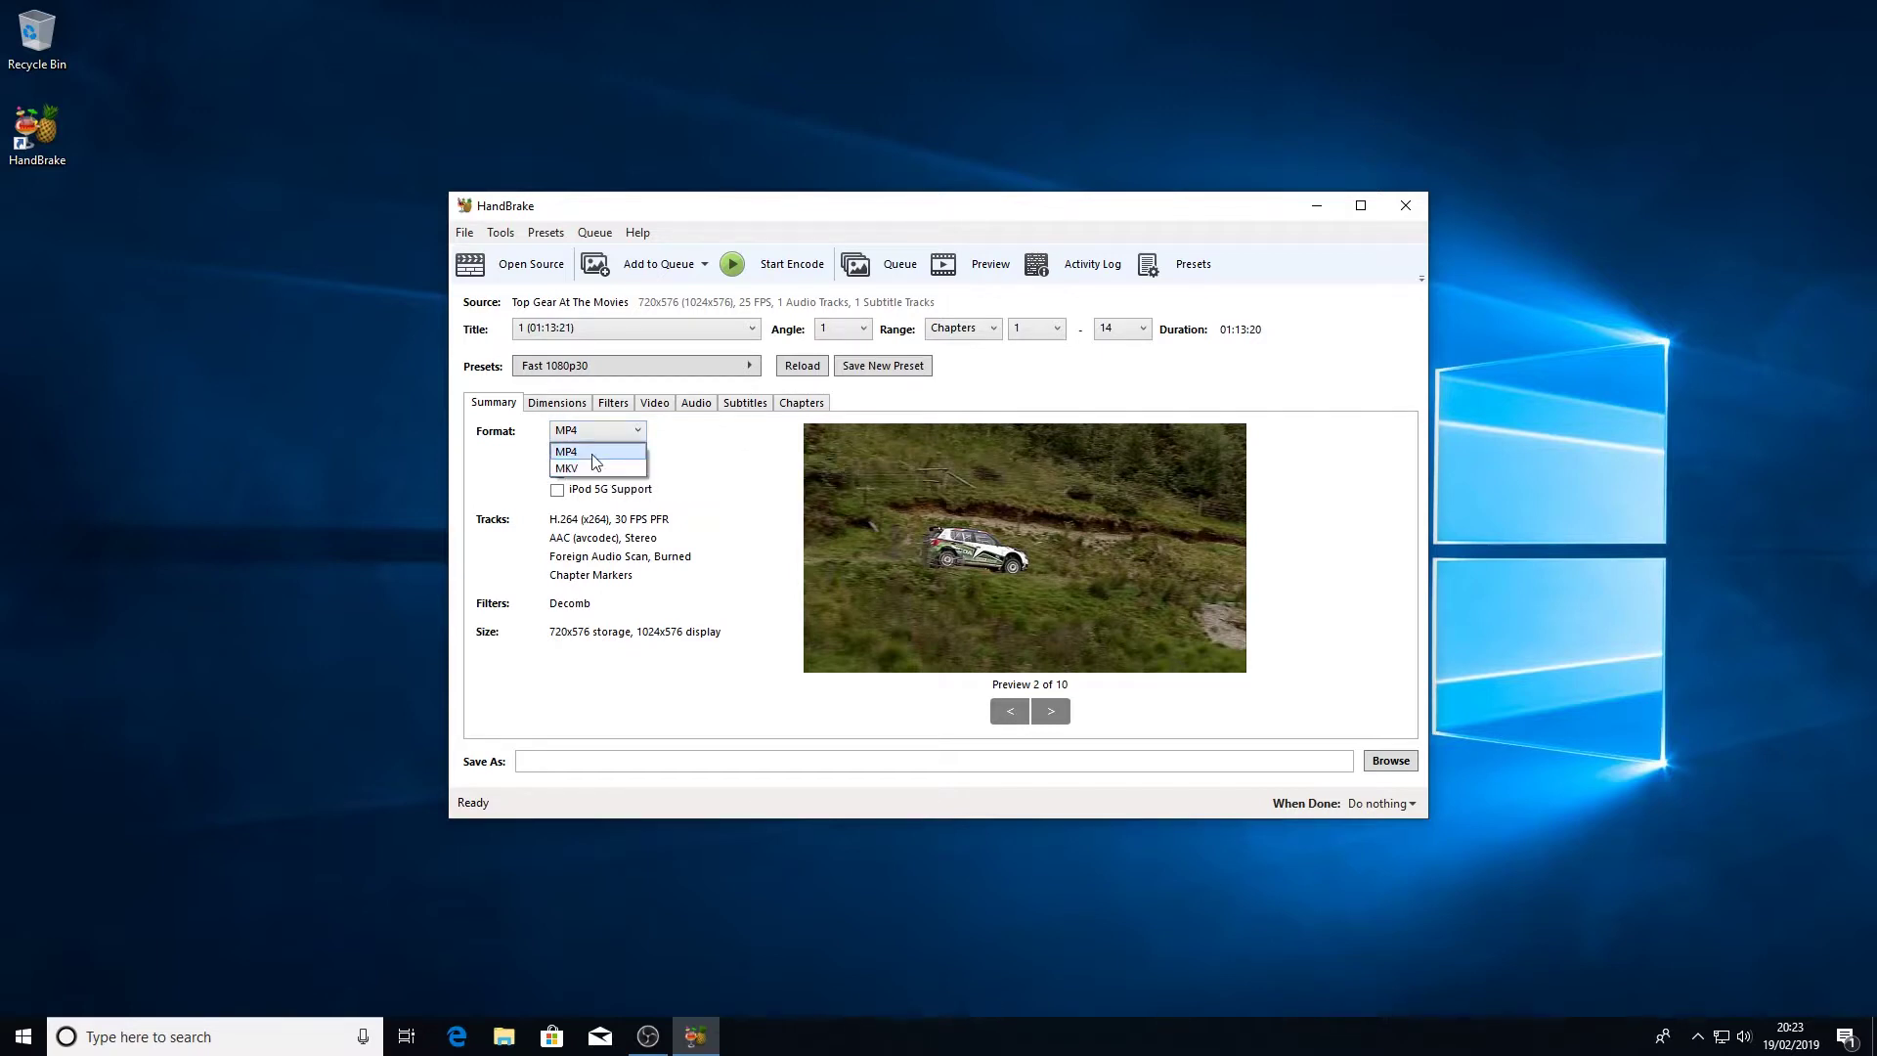
click(592, 452)
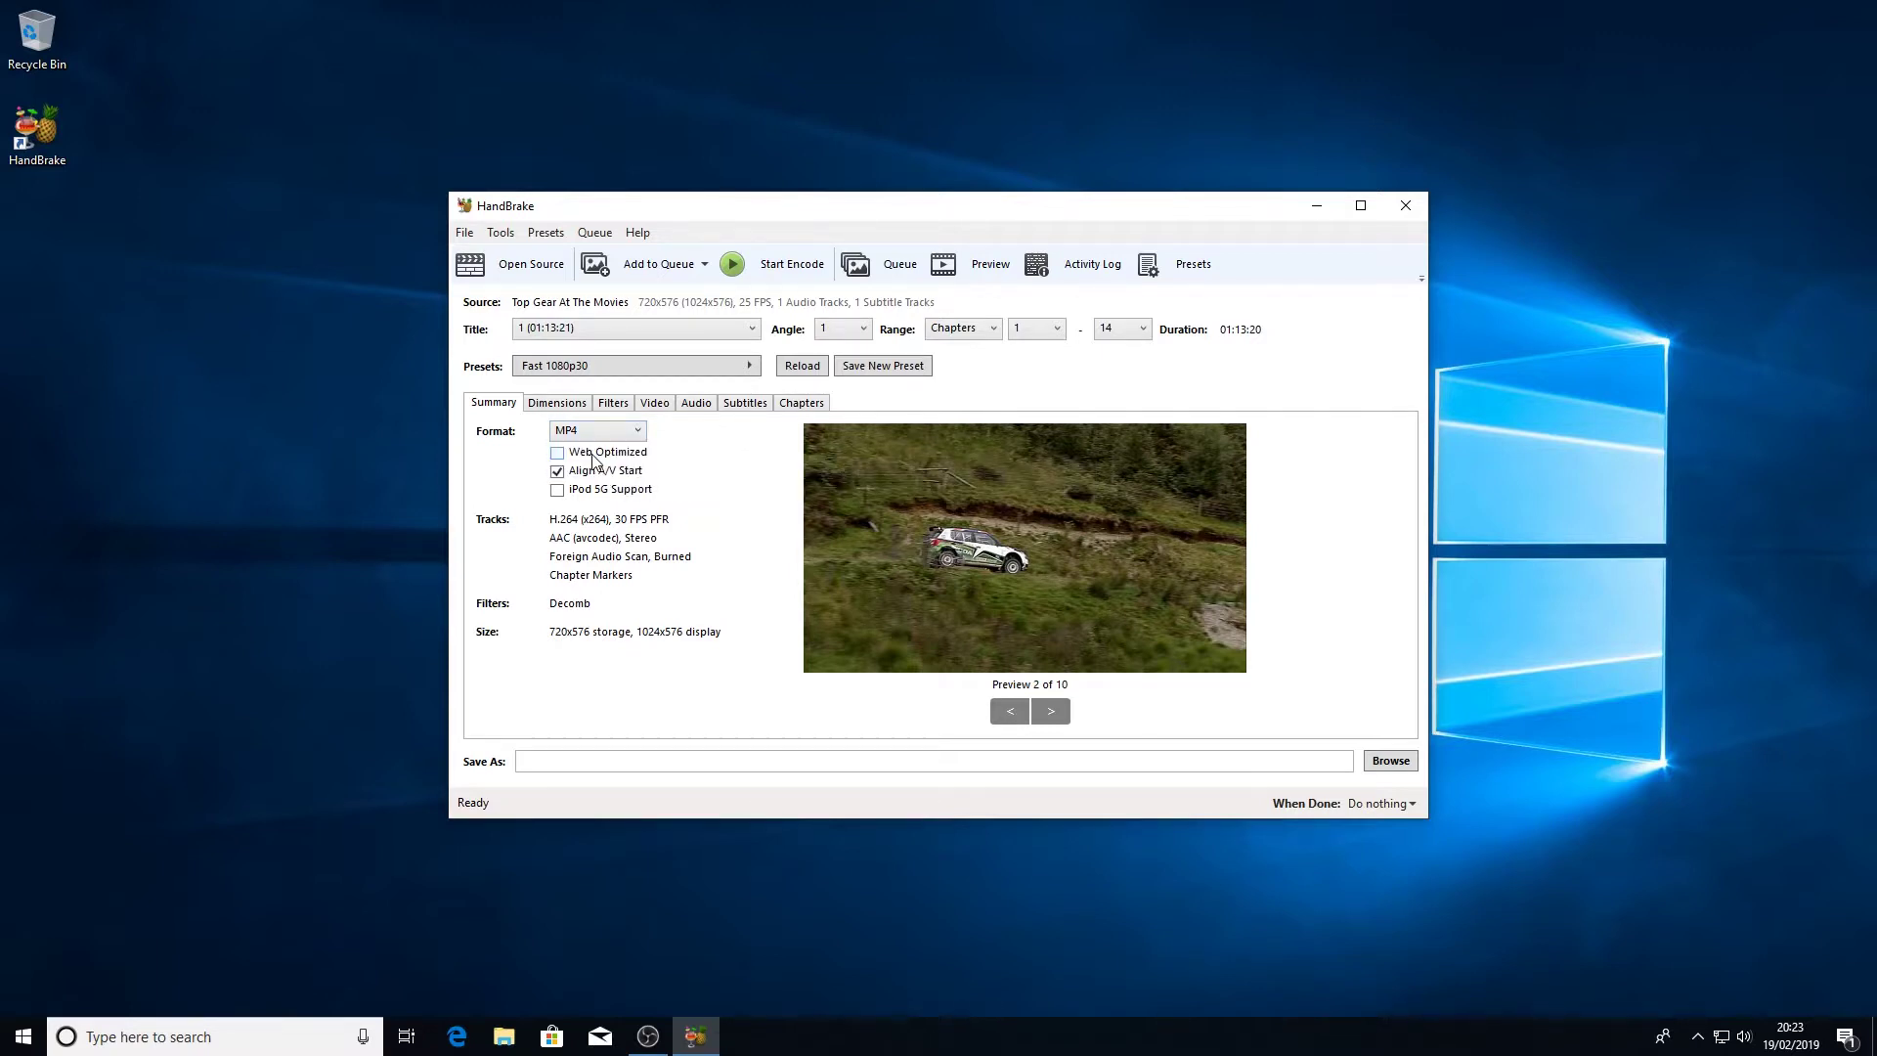
click(548, 409)
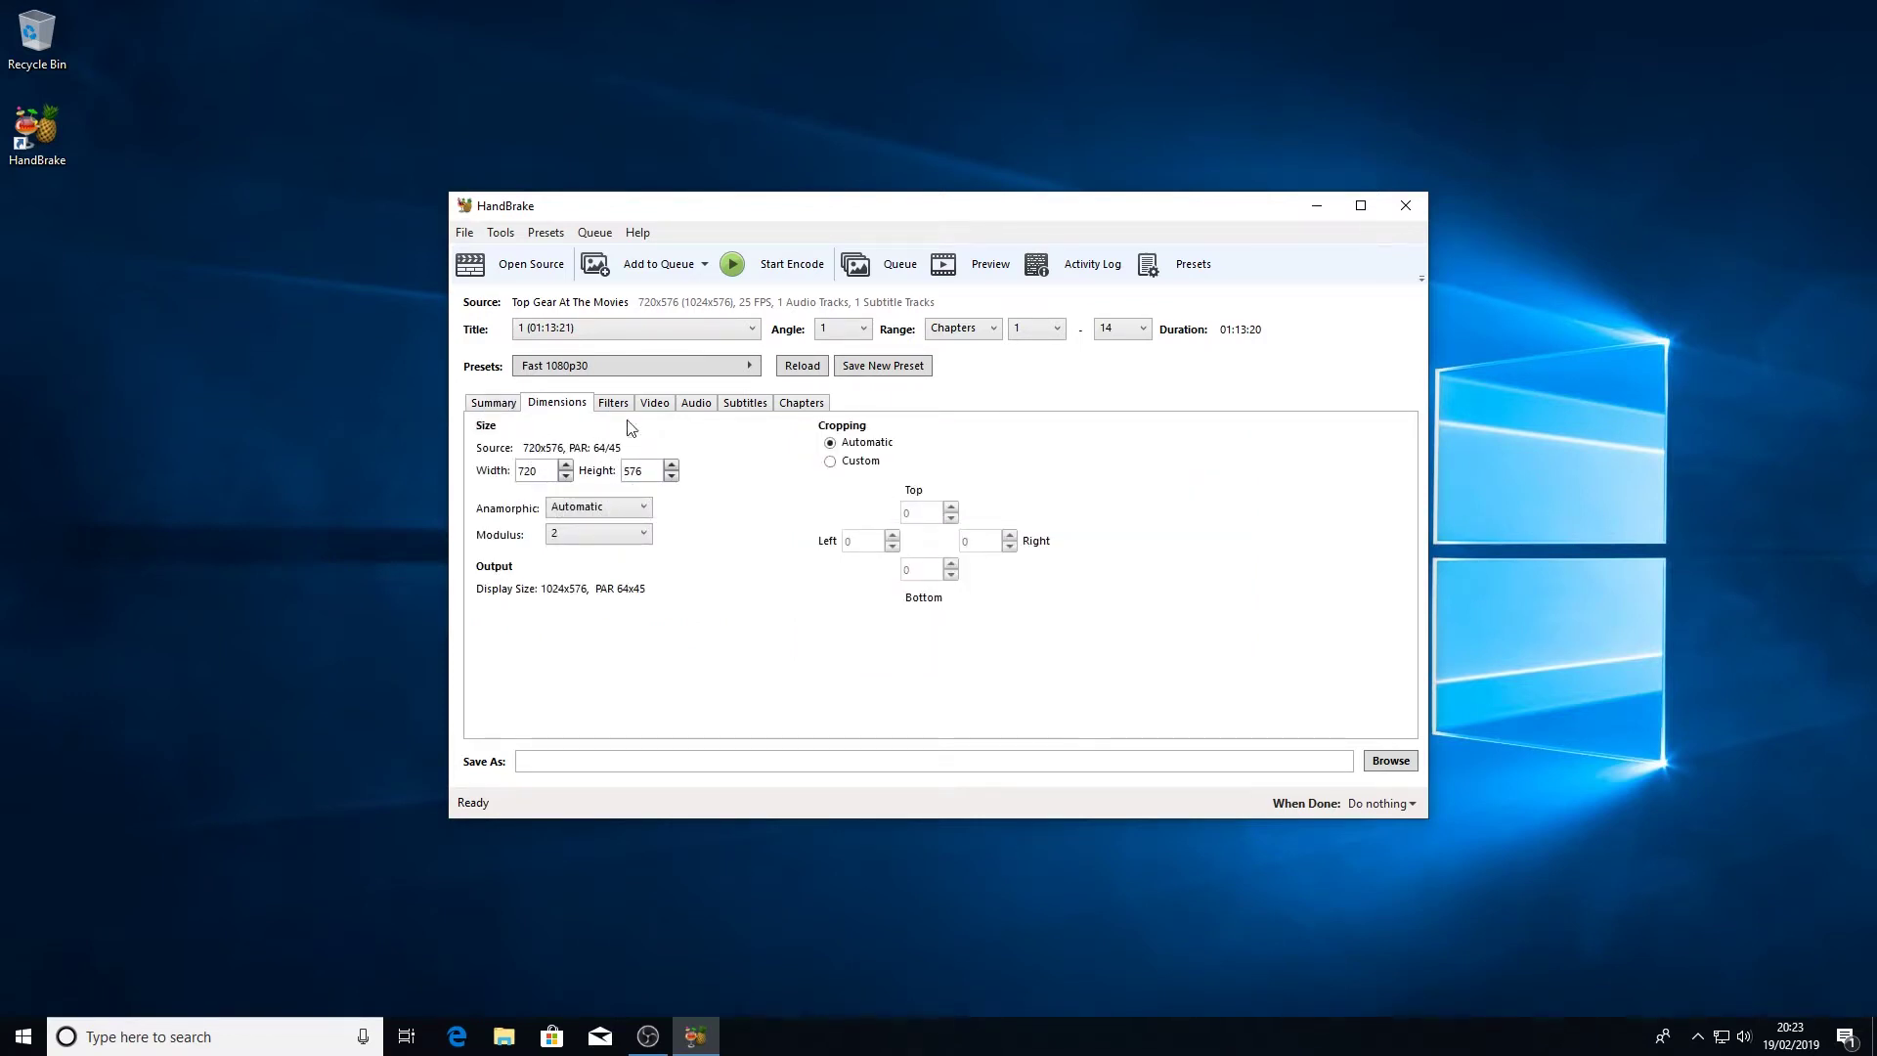
Step: Set the video codec to H.264 (x264) and the framerate to Same as source
click(661, 410)
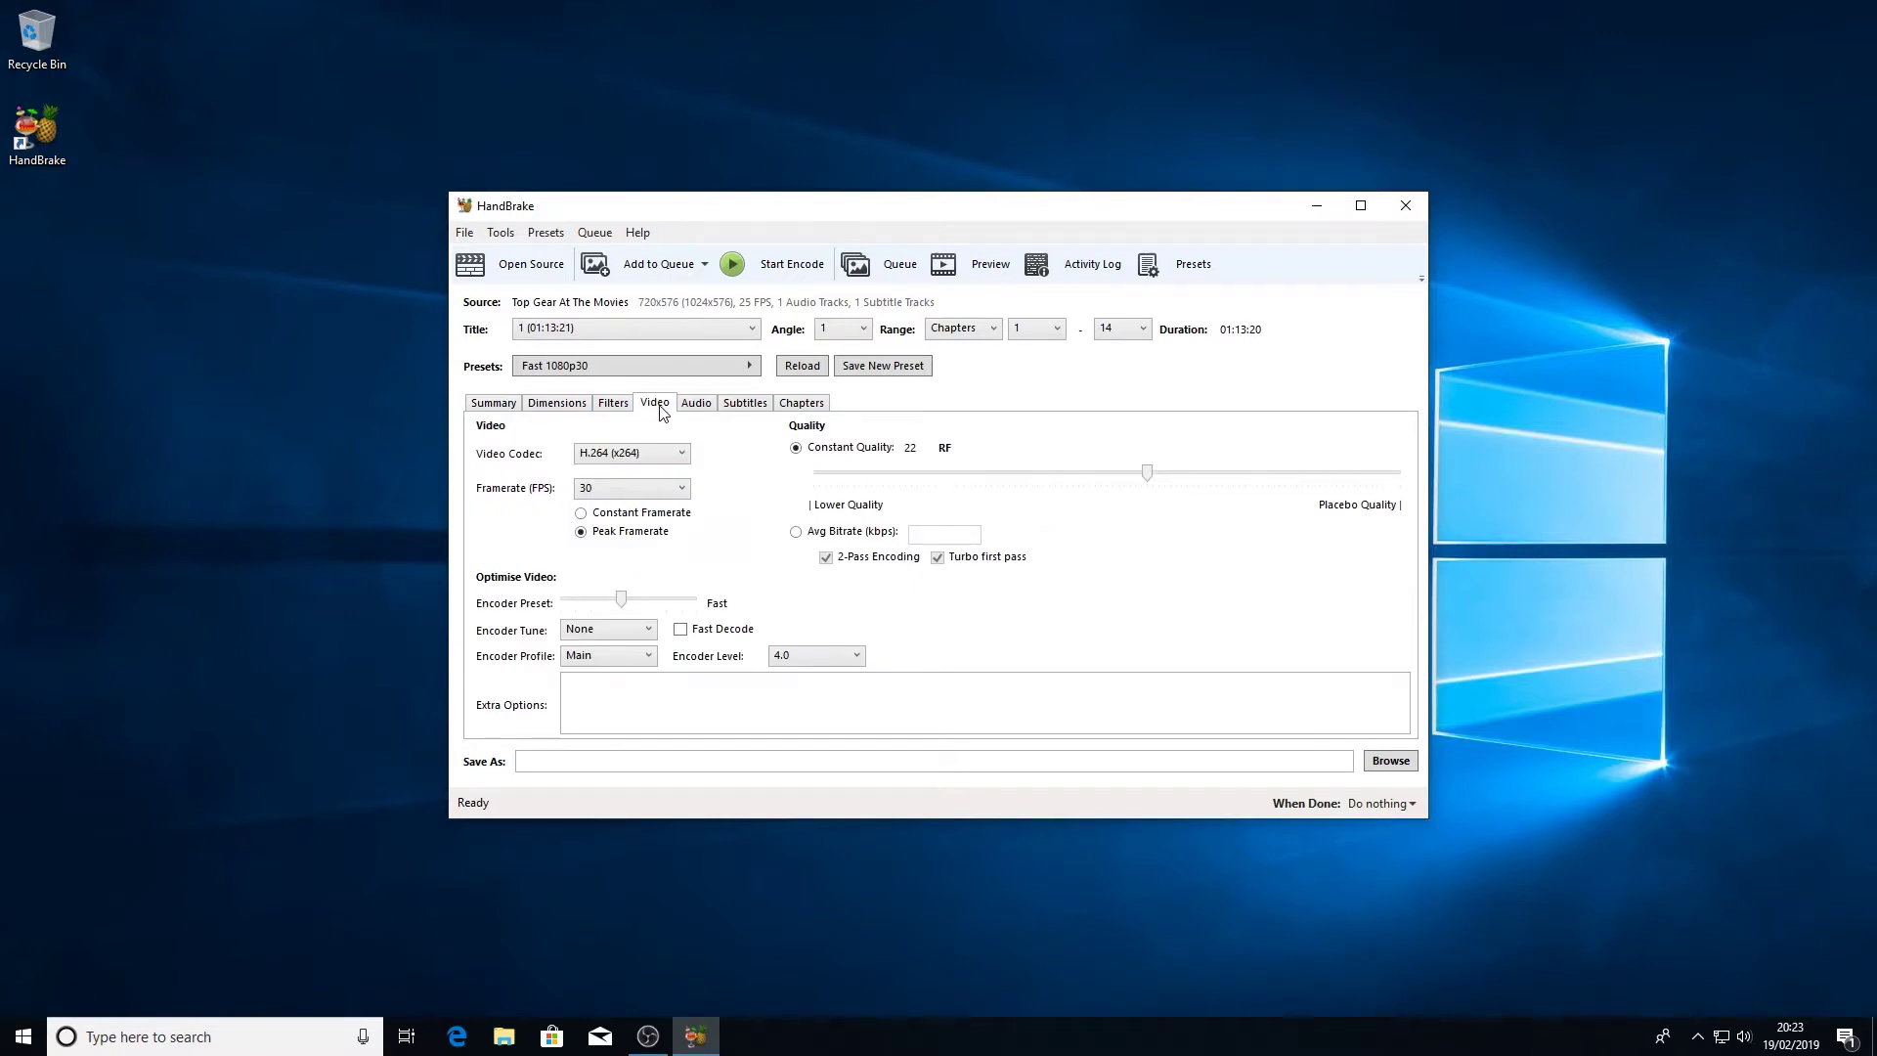
click(631, 455)
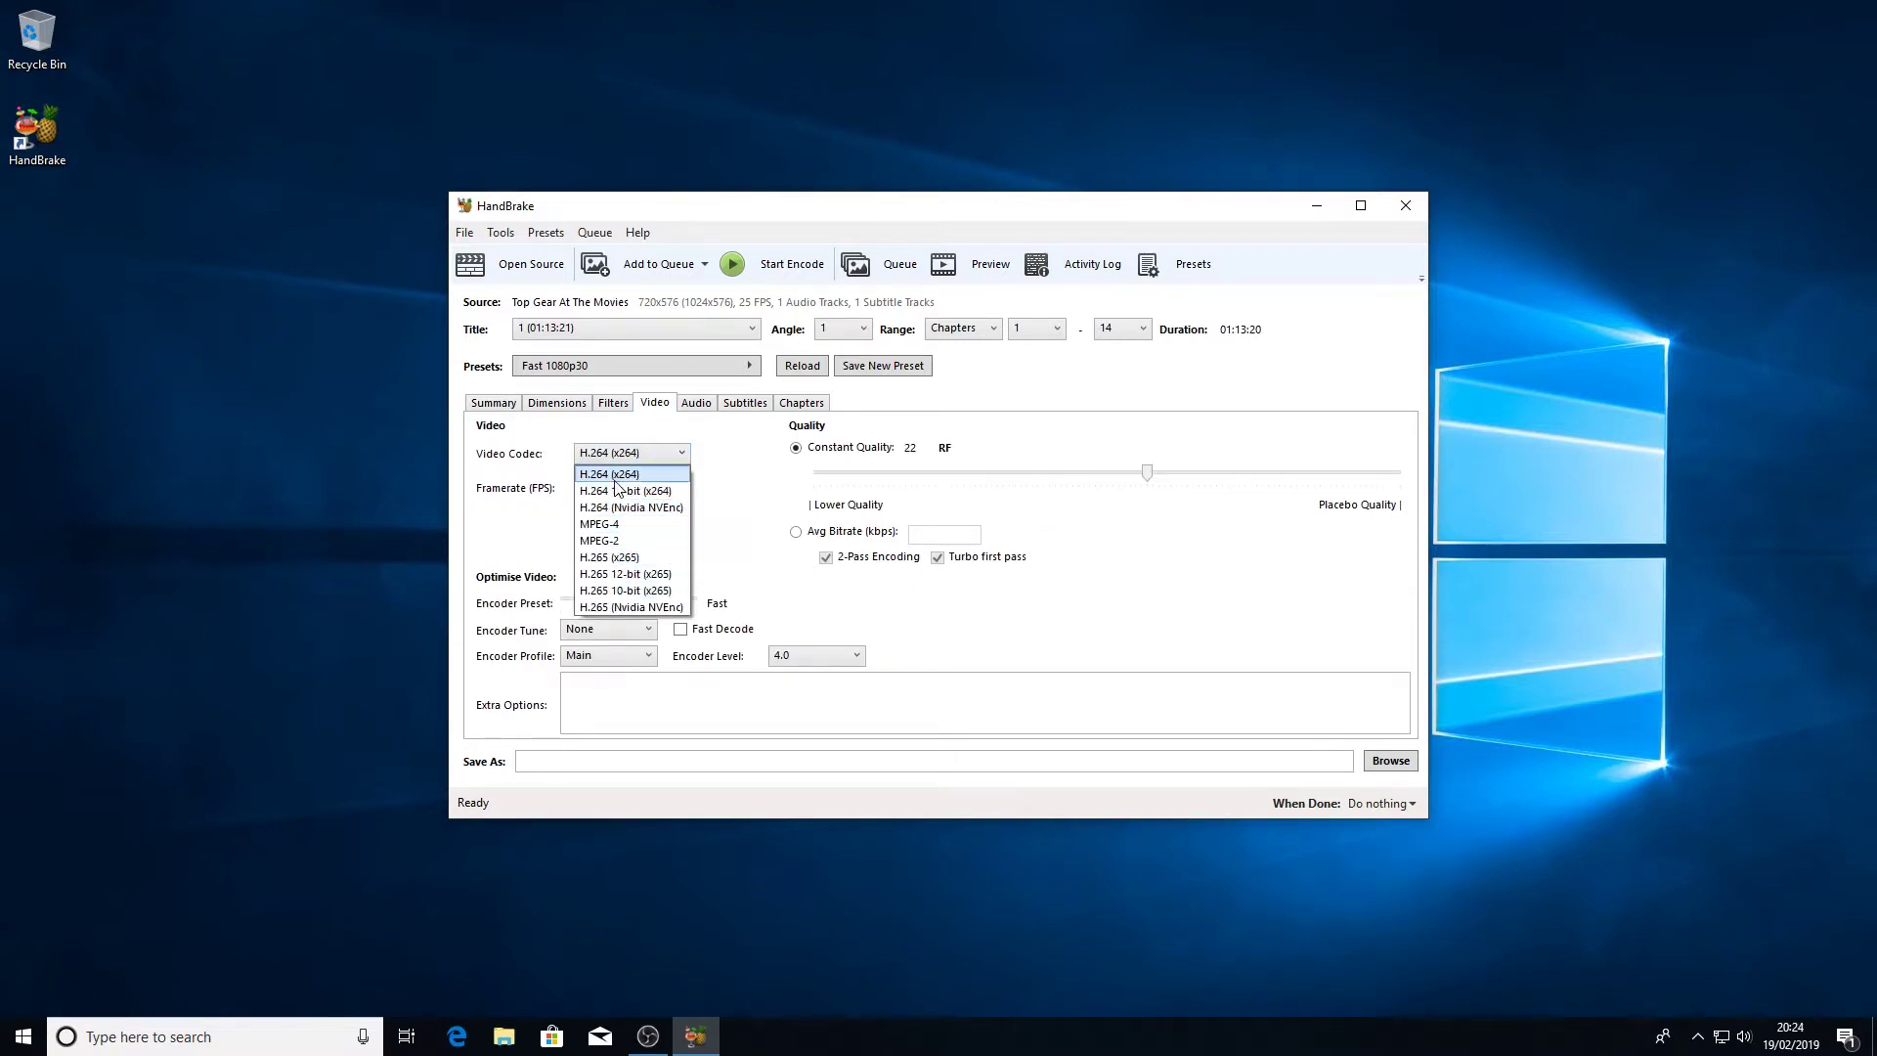
click(616, 481)
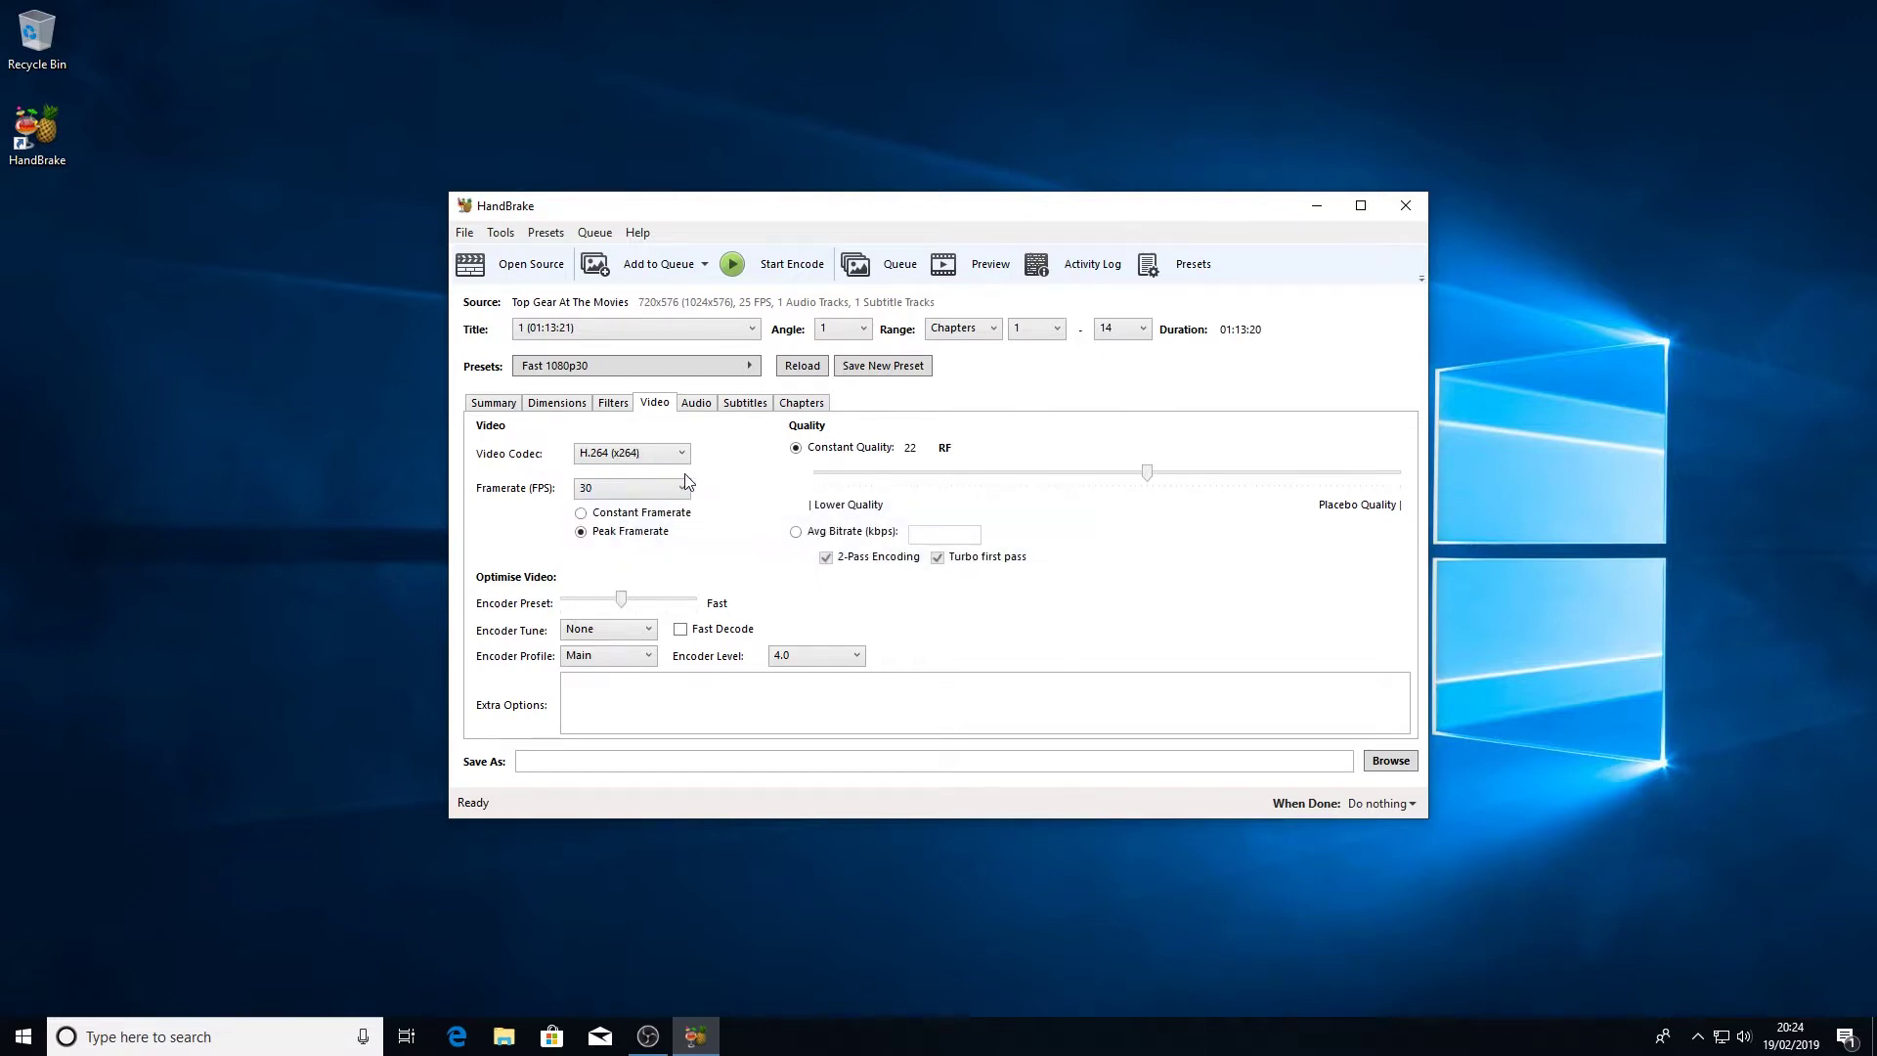
click(637, 496)
click(635, 509)
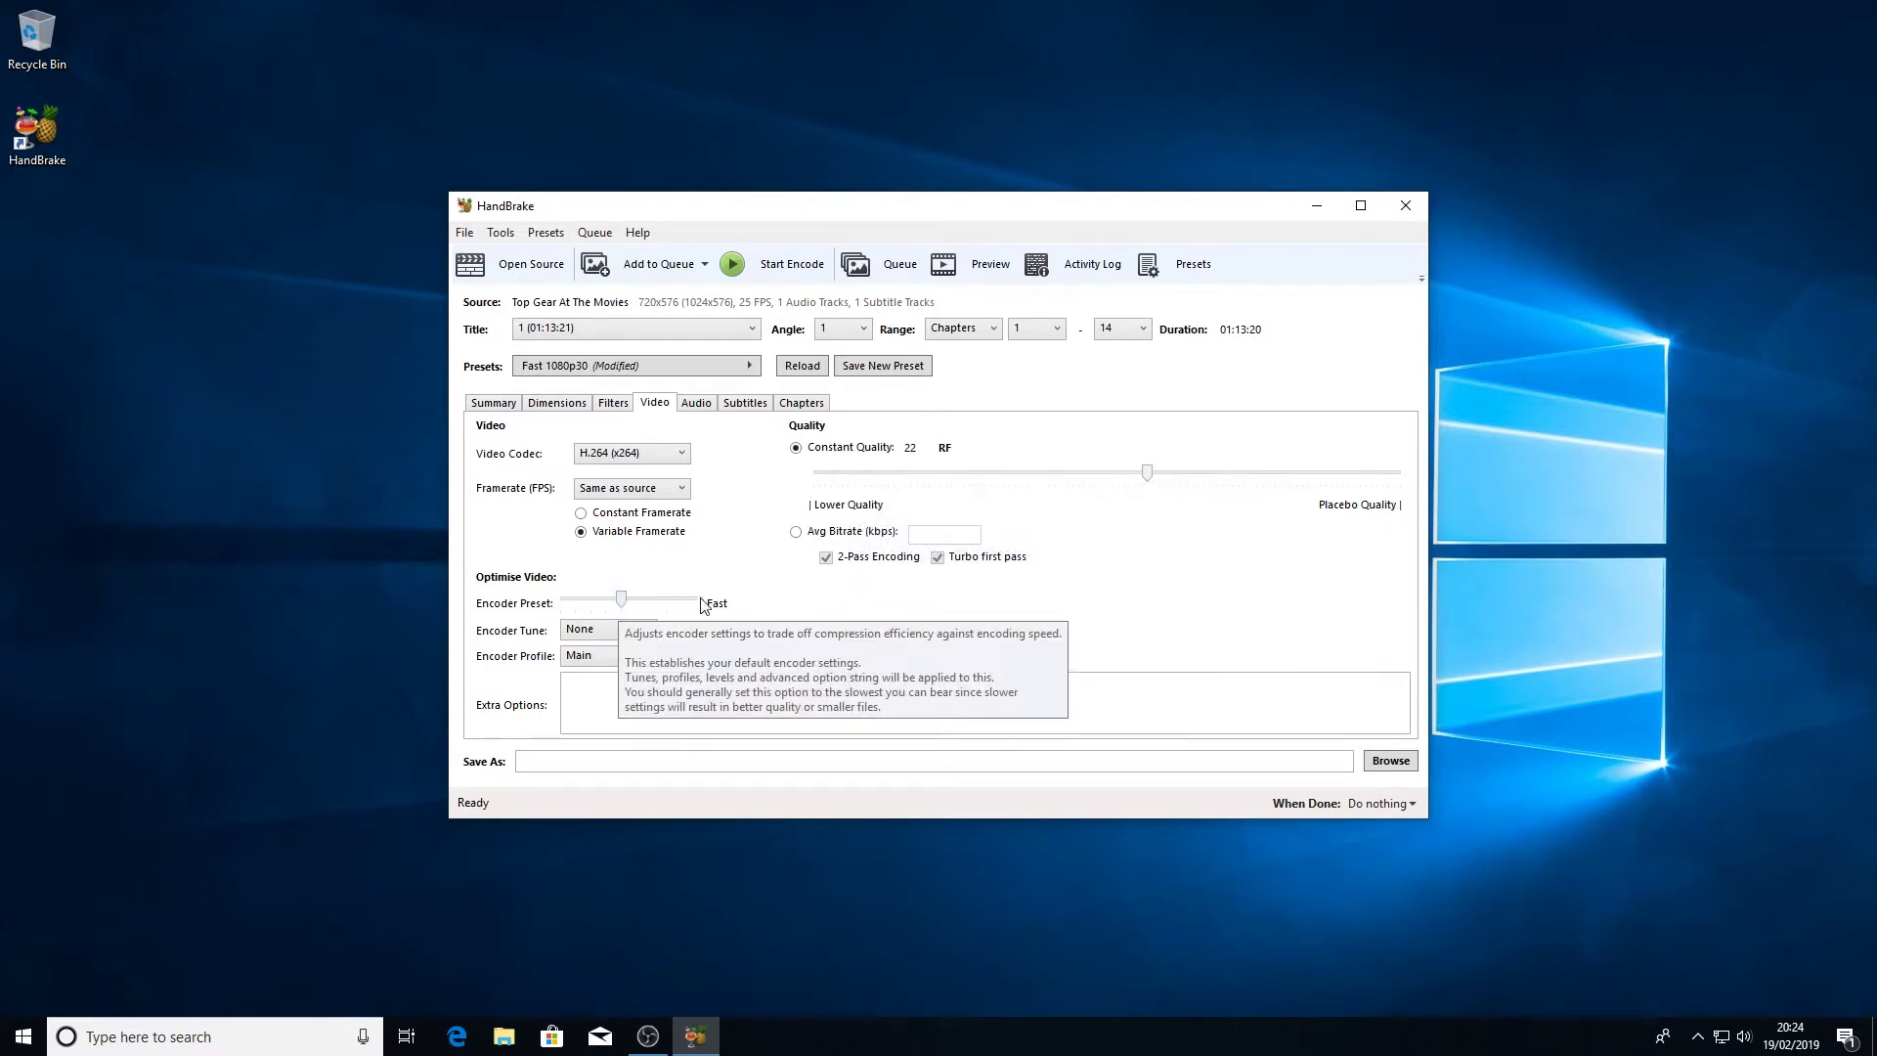
Step: Return to the summary and step through the source video's preview frames up to preview 6
click(516, 405)
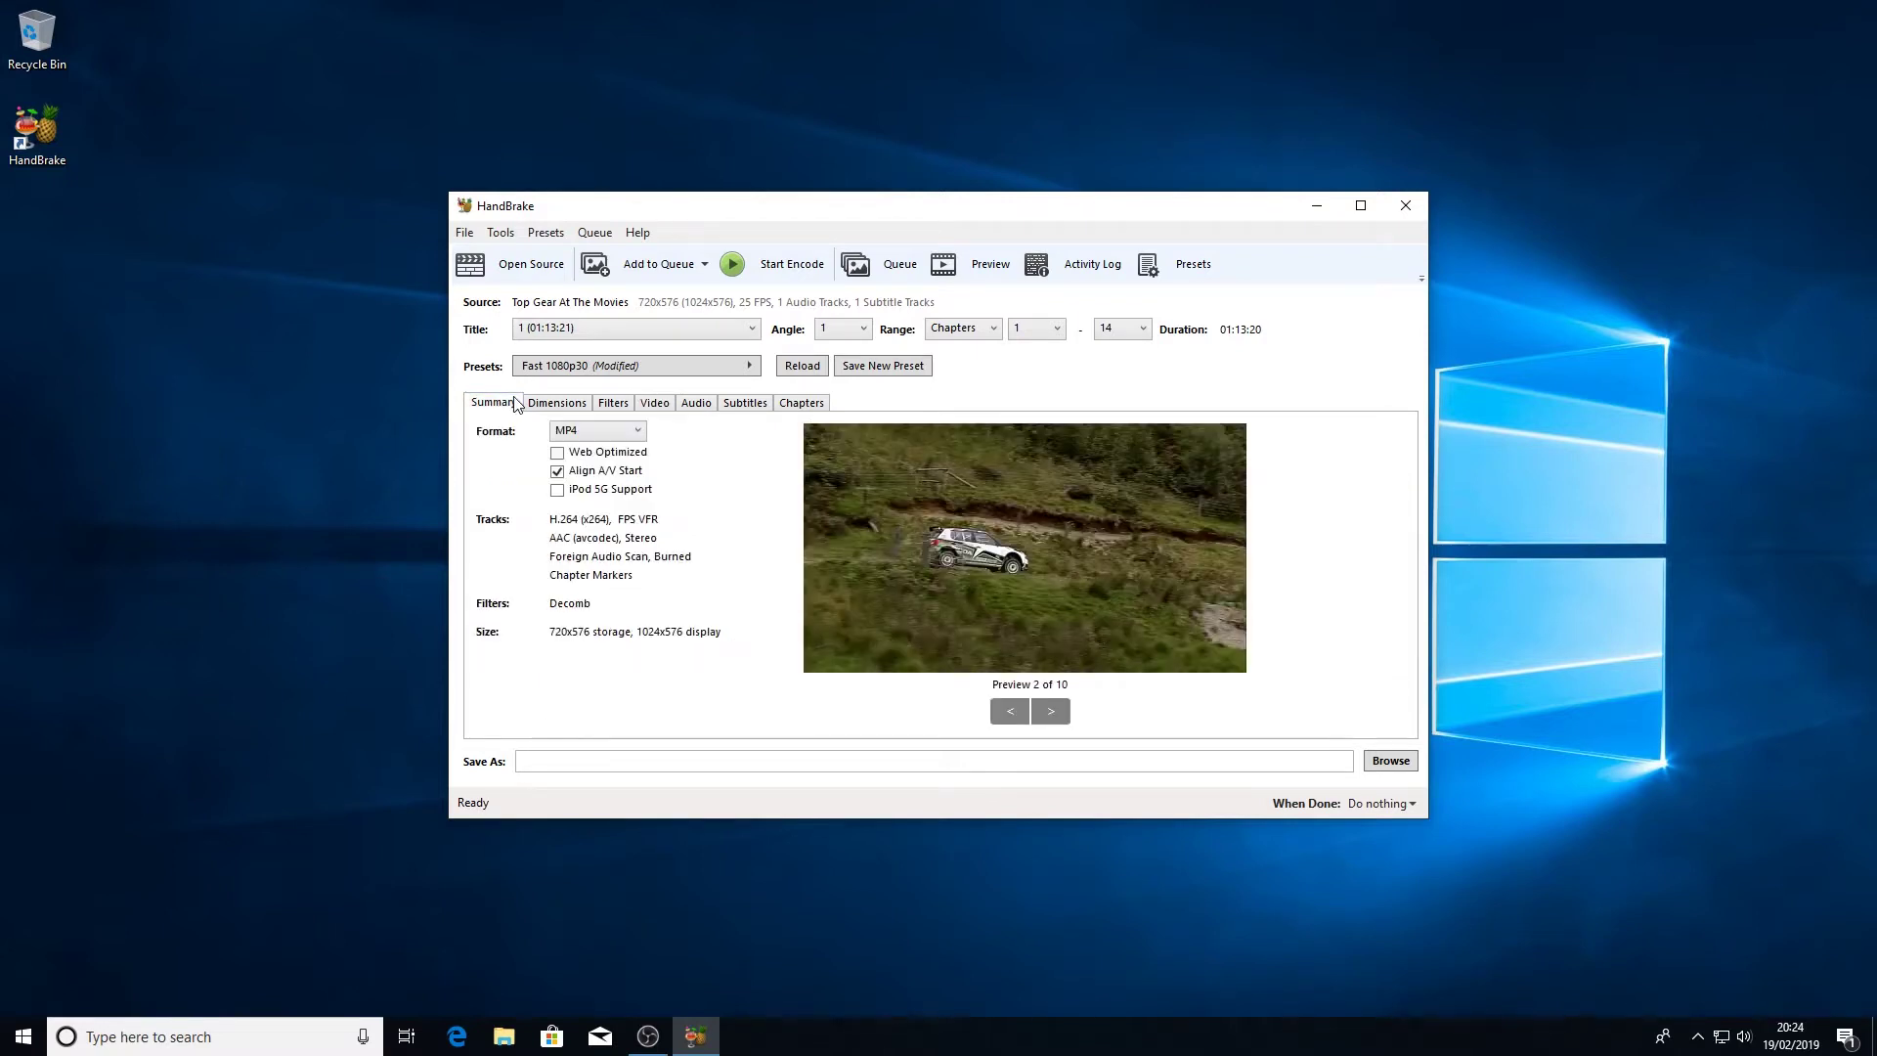
click(1059, 710)
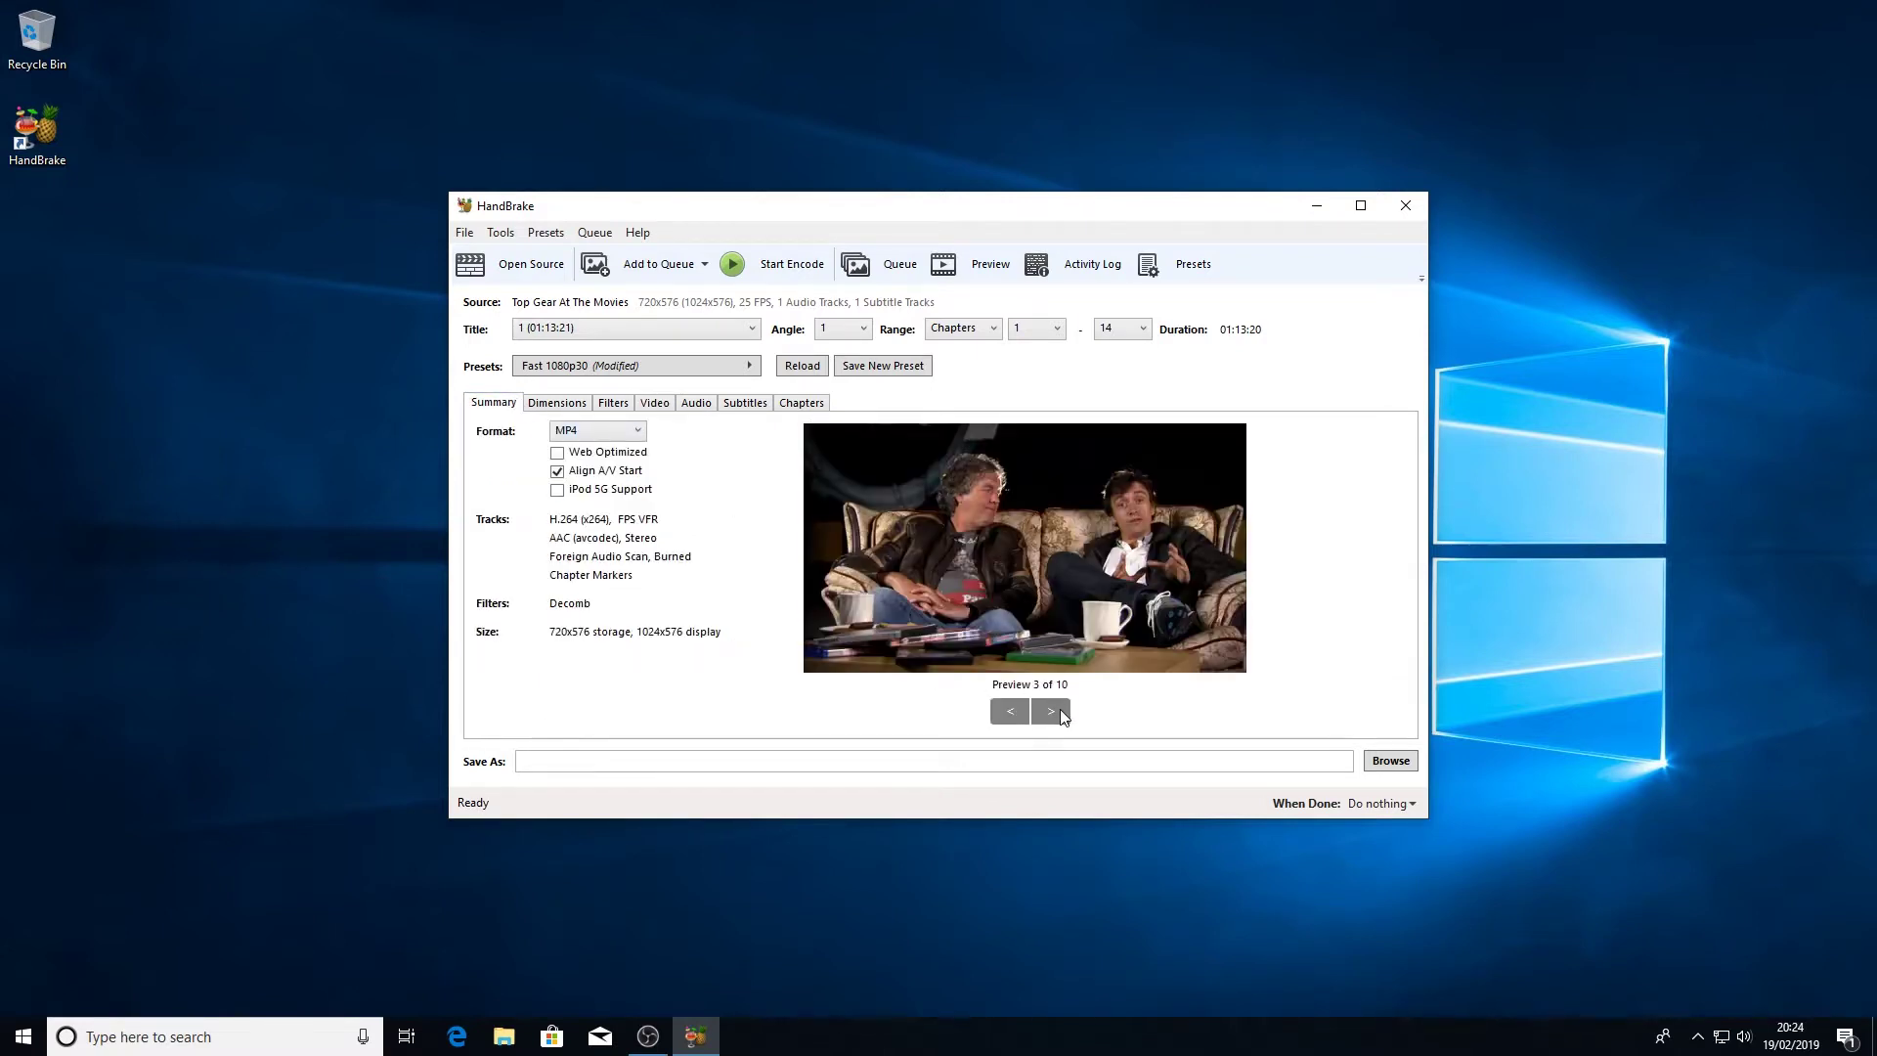
click(1060, 711)
click(1060, 710)
click(1059, 711)
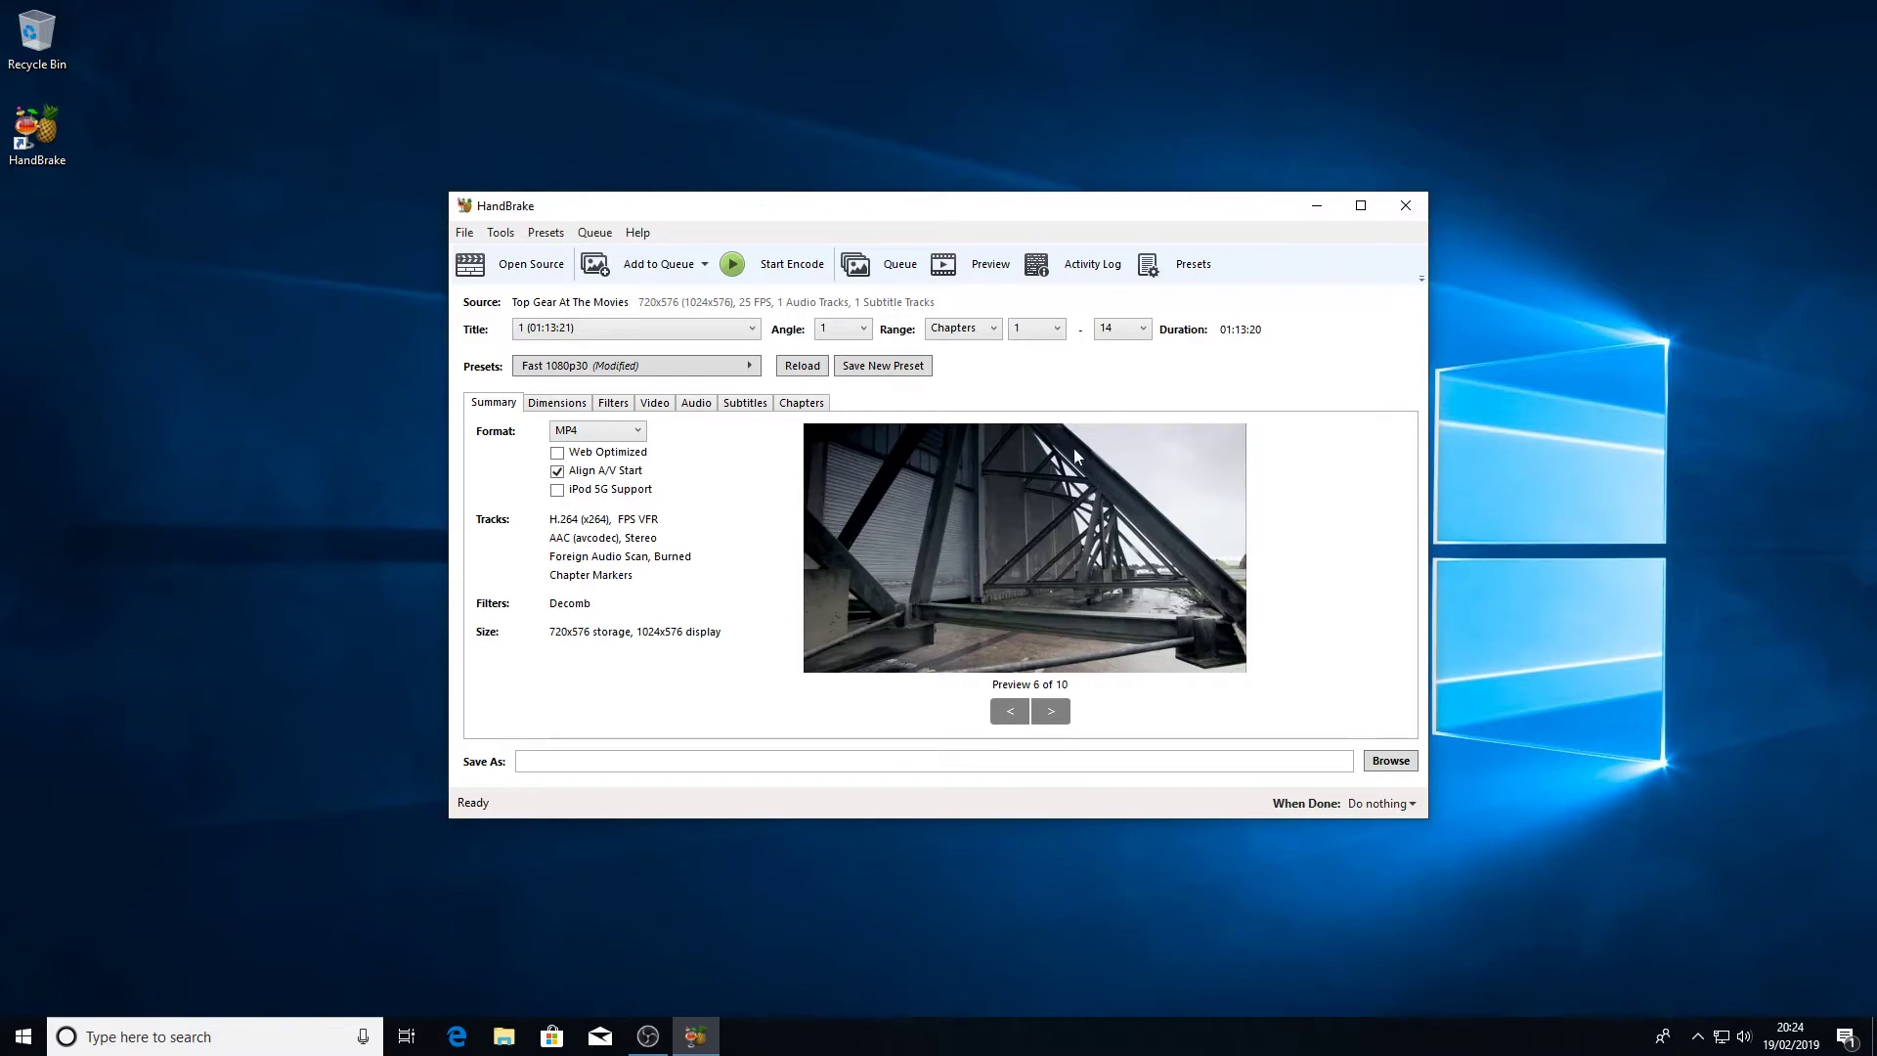
Step: Set the output file to Converted MP4 in the Ripped folder, saved as mp4
click(1384, 767)
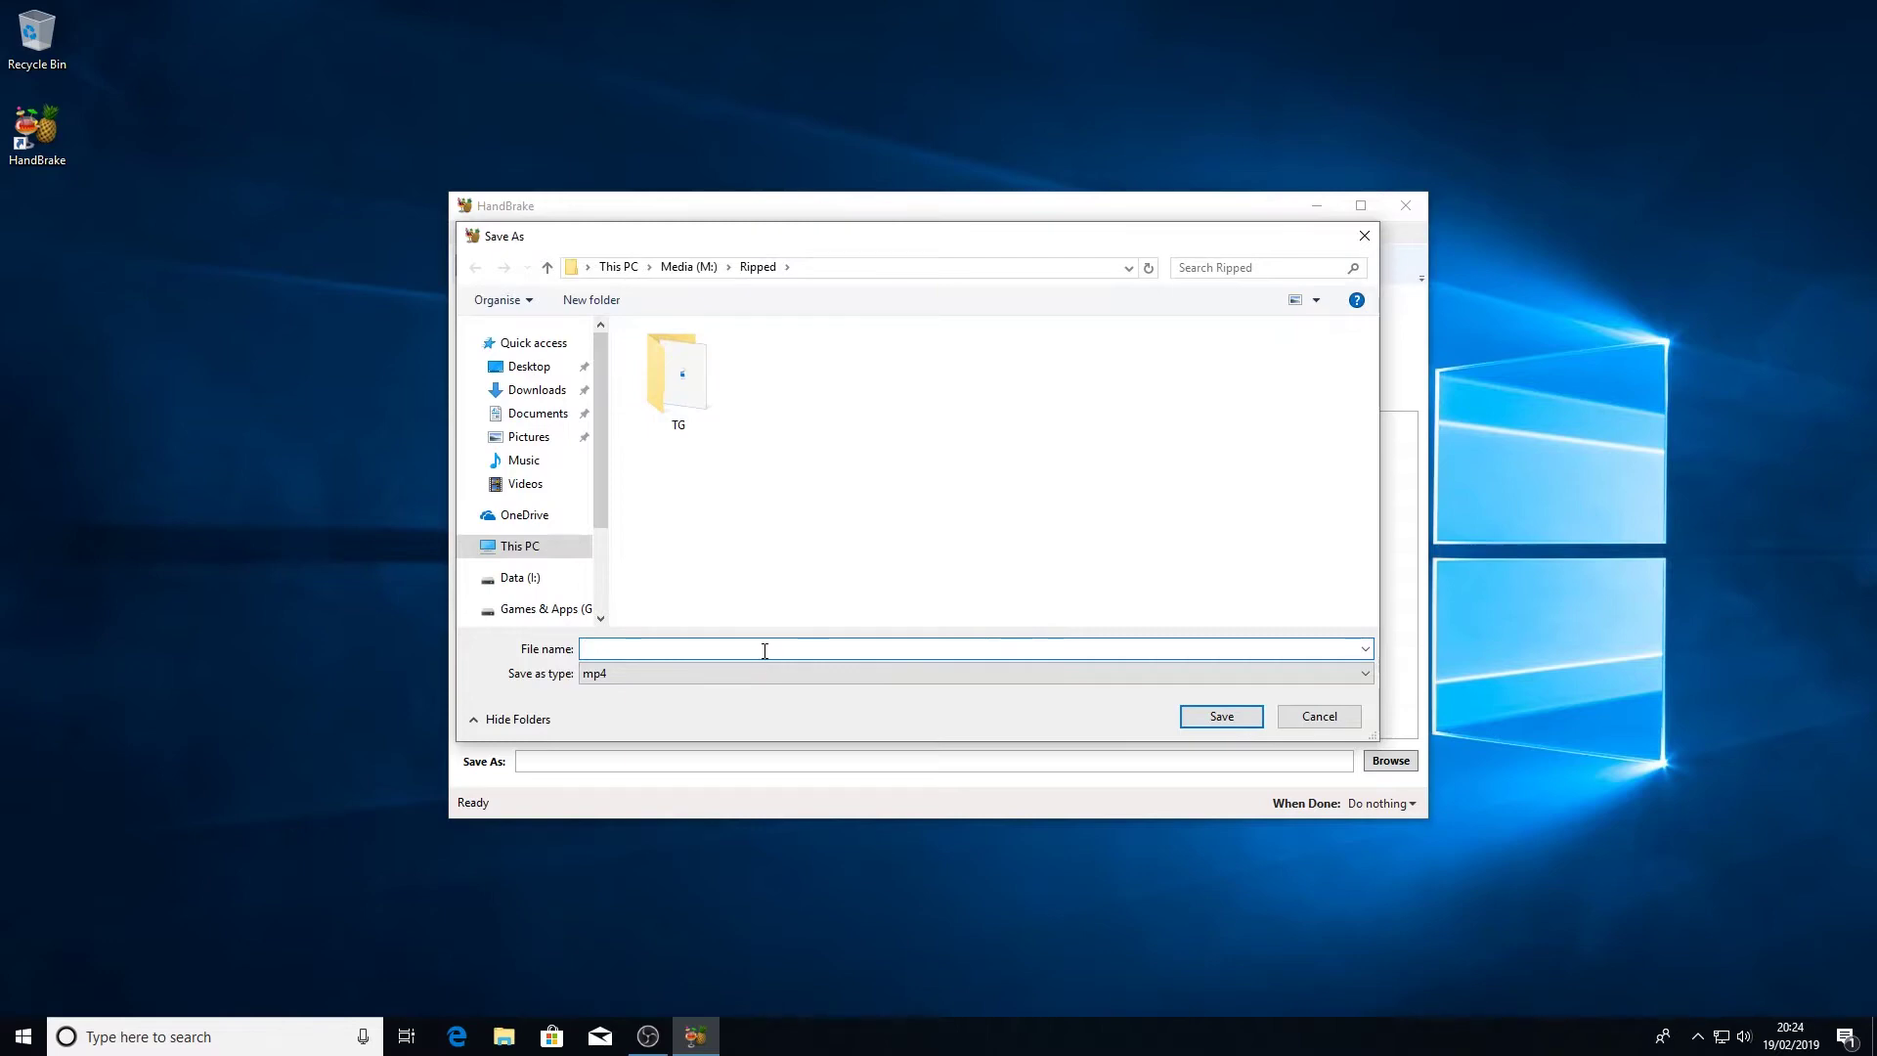
text(Converted MP4)
key(Return)
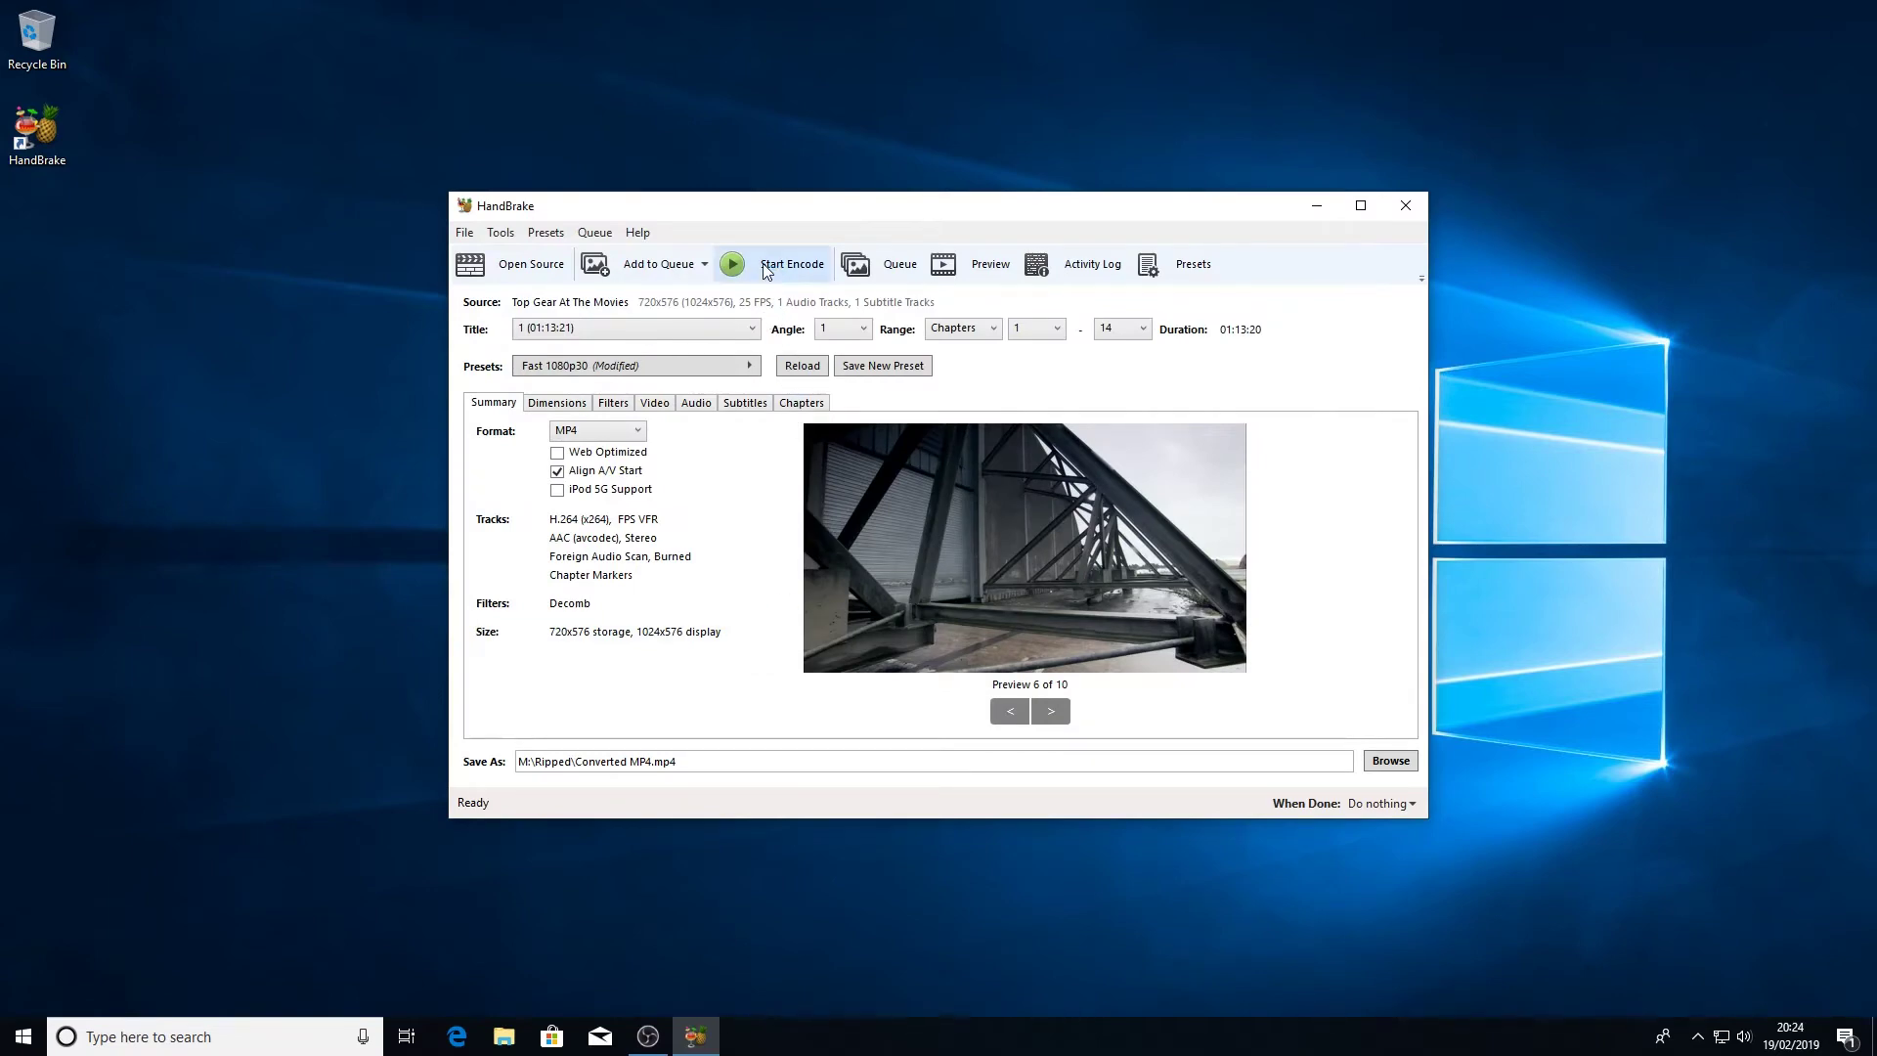
Step: Add the conversion job to the queue and start encoding the queue
click(655, 262)
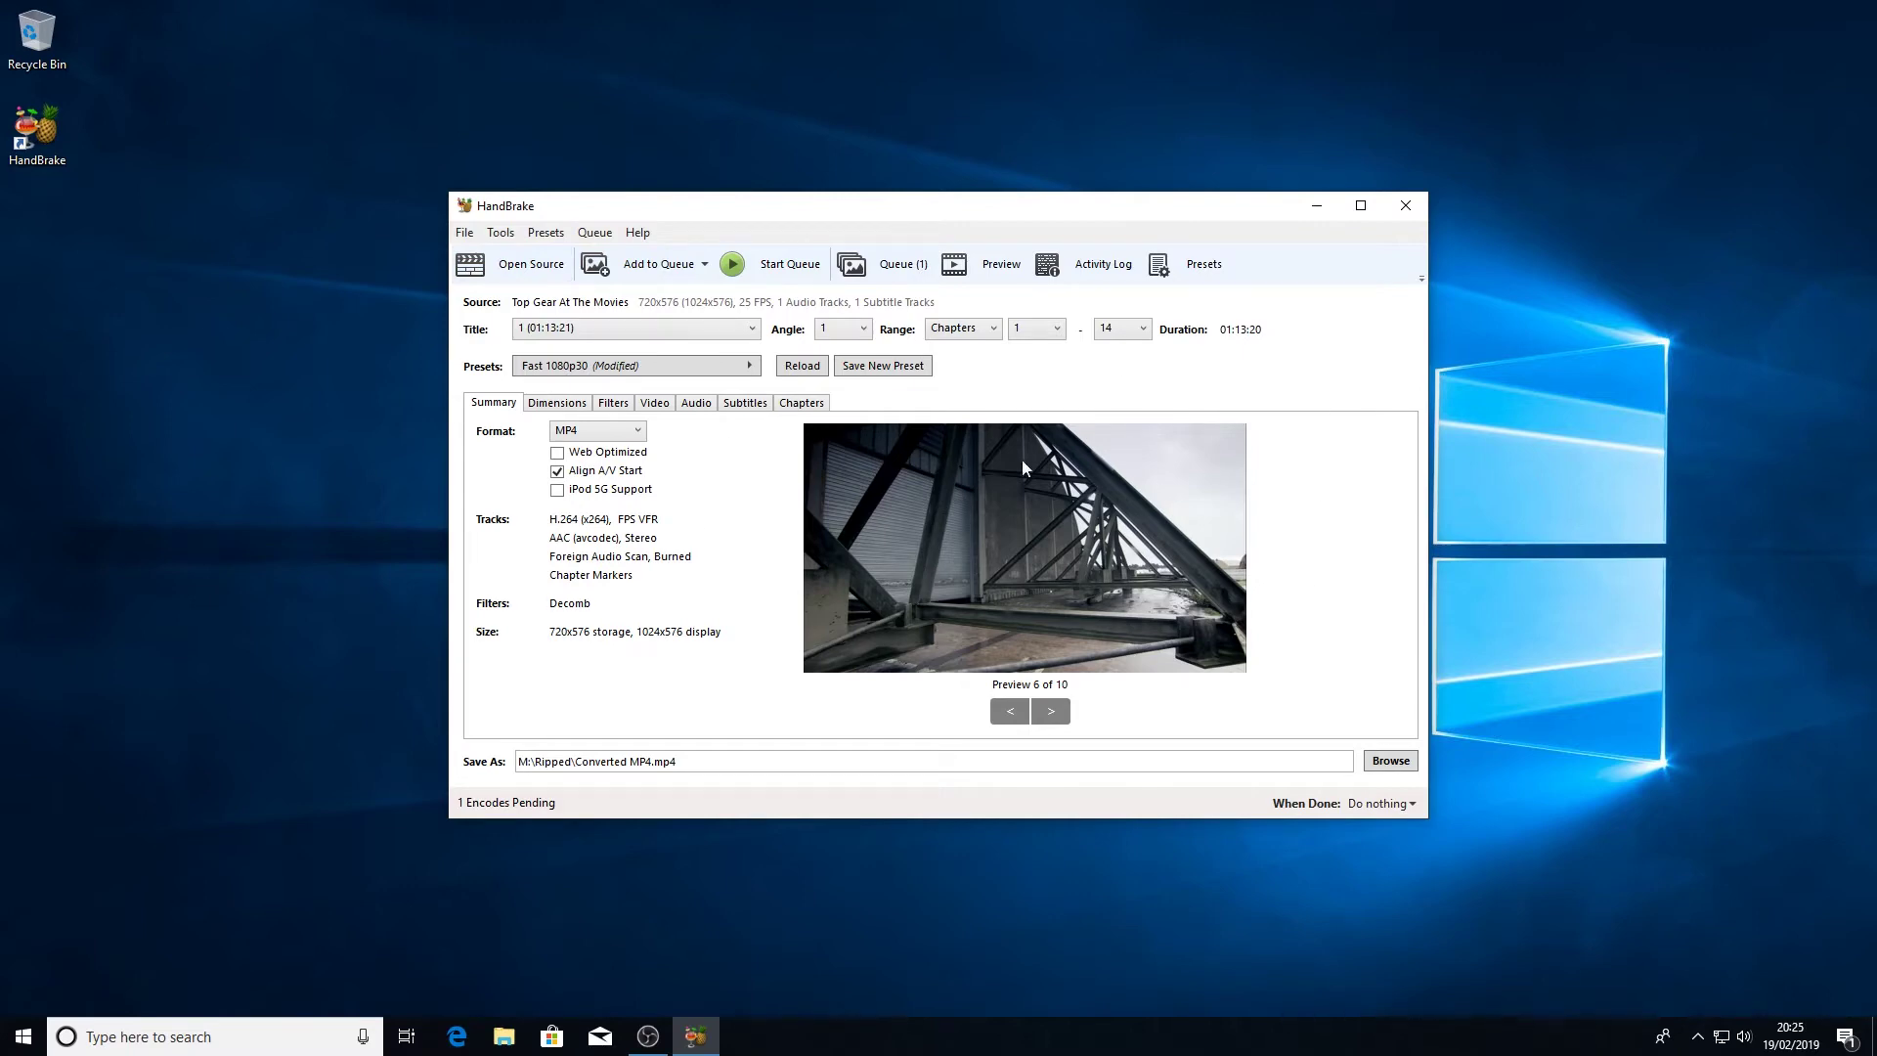
click(786, 255)
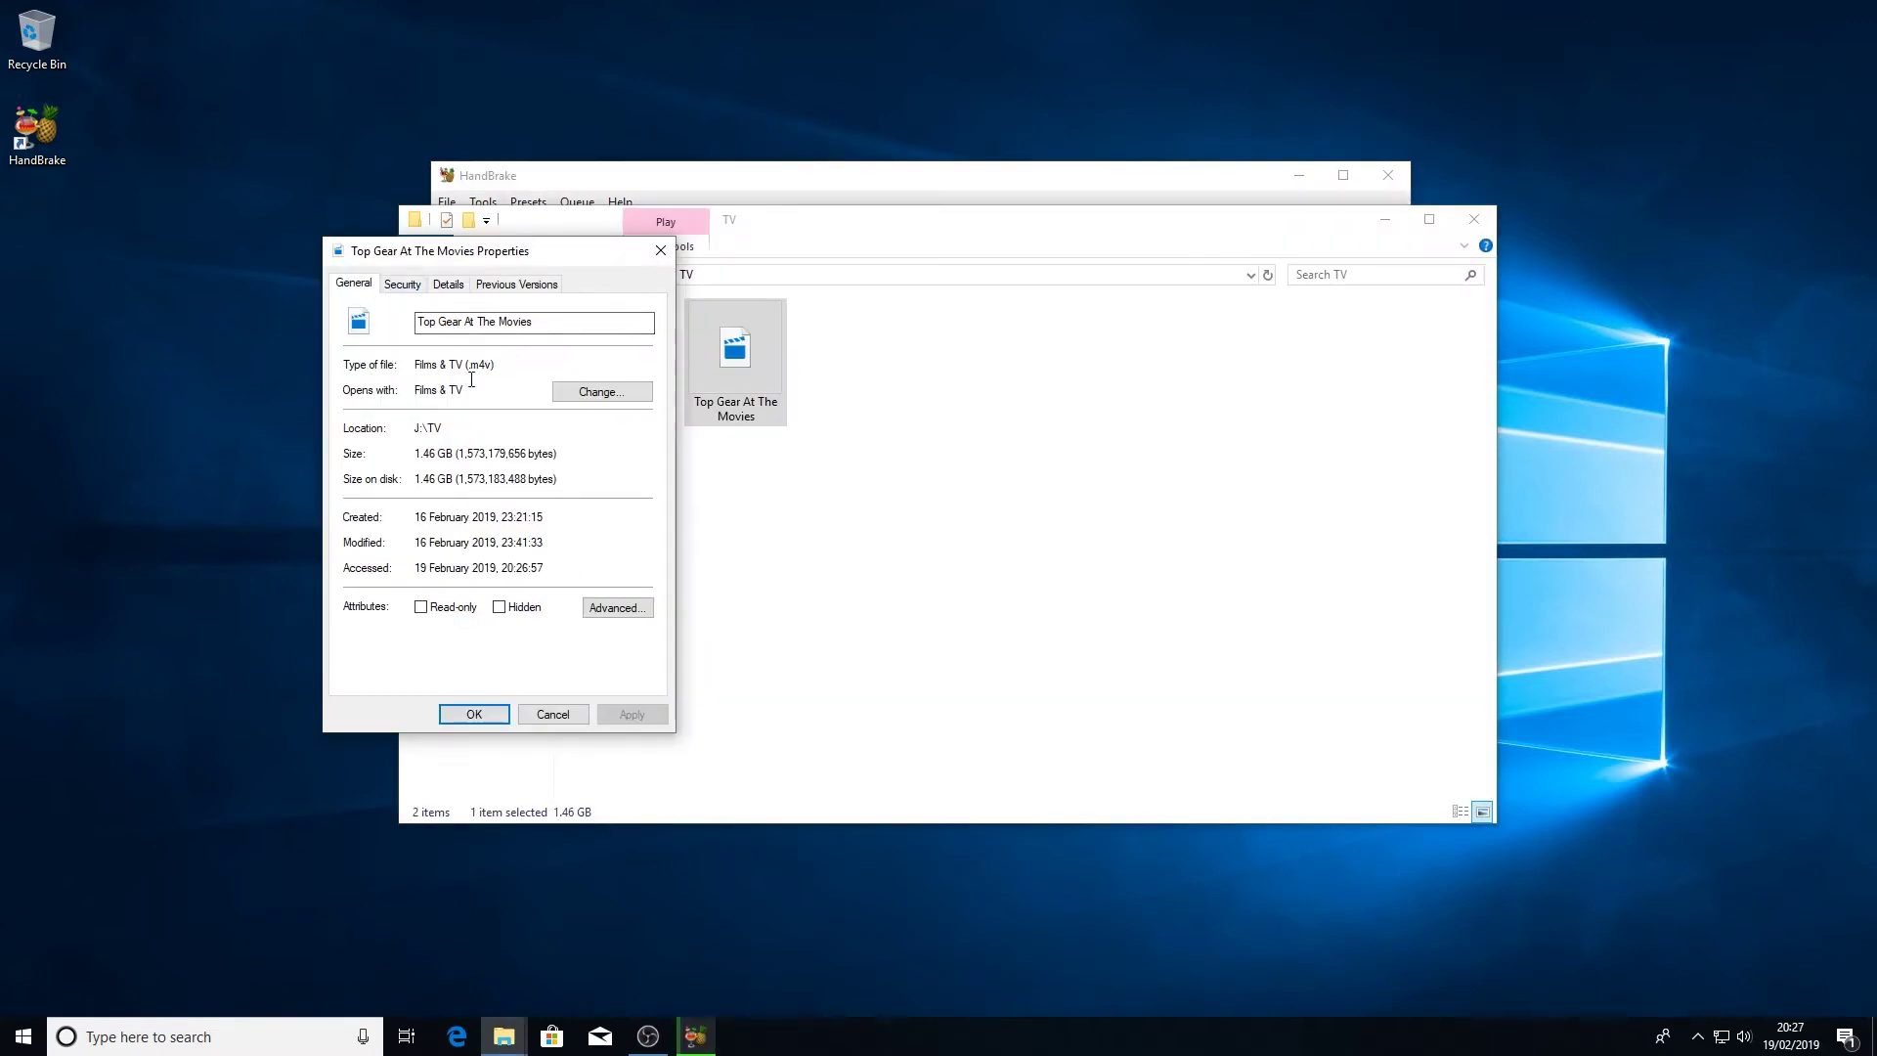
Step: Check the file type and size in the Top Gear At The Movies file's properties, then close them
click(475, 714)
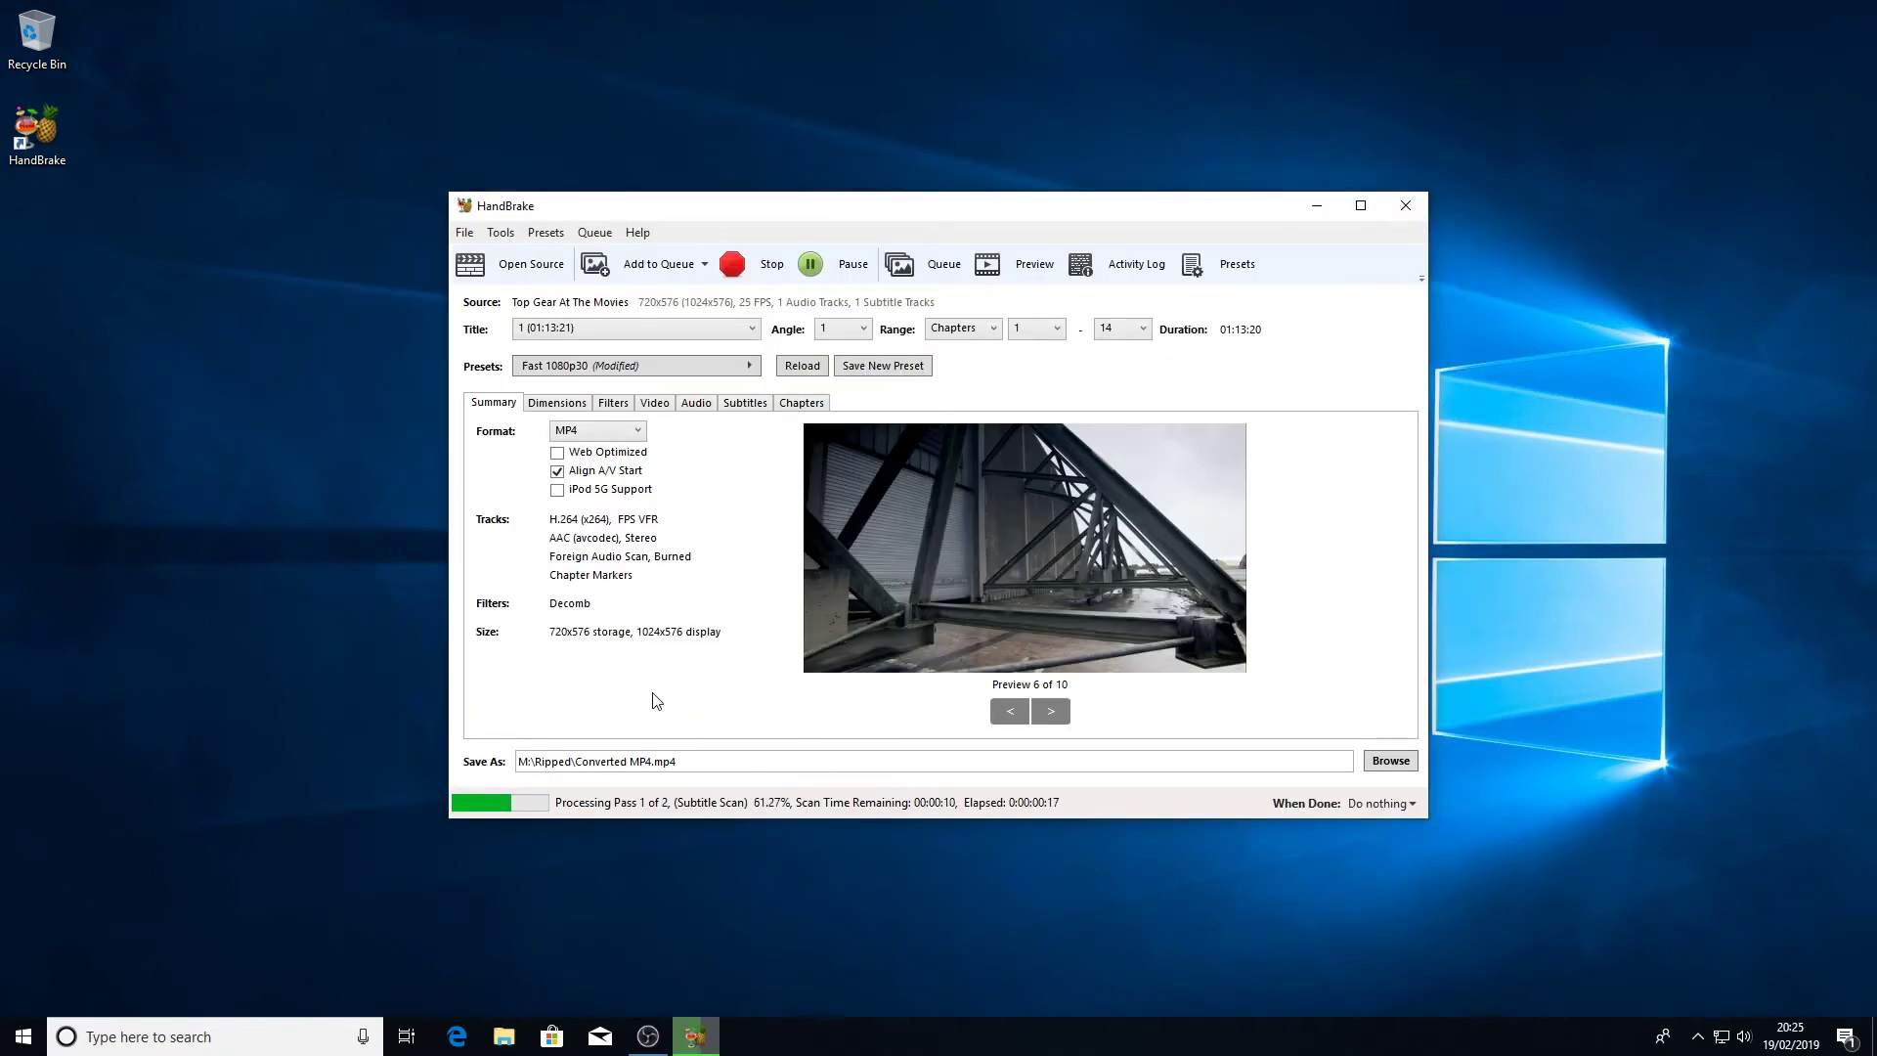